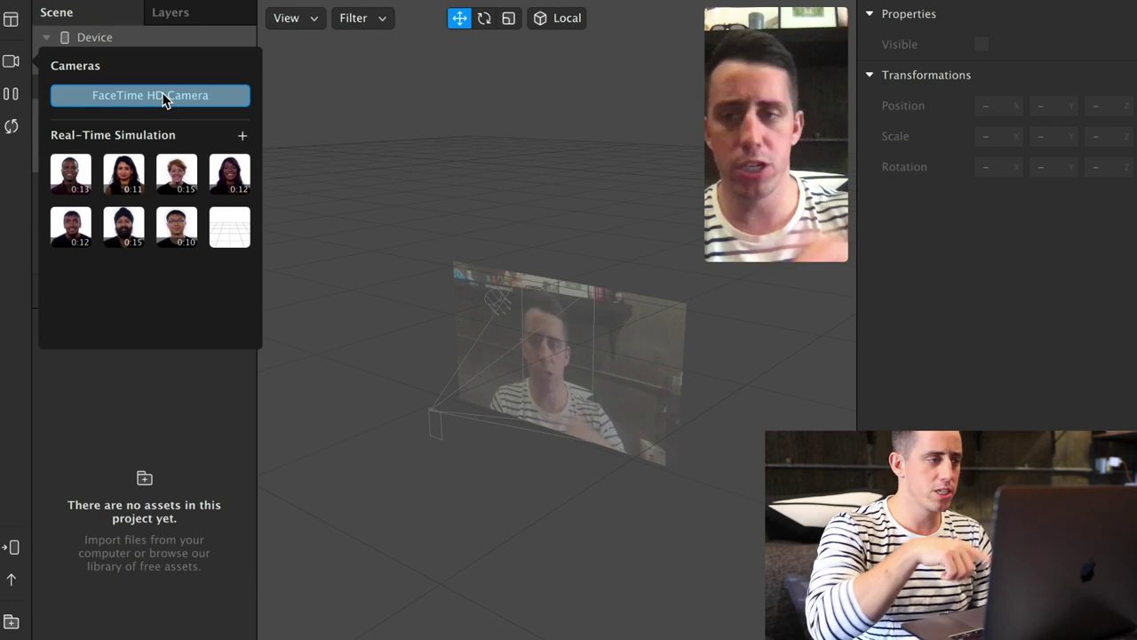
Step: Use the first real-time simulation face as the camera feed and add a Face Tracker to the scene
{"action": "left_click", "coordinate": [69, 170]}
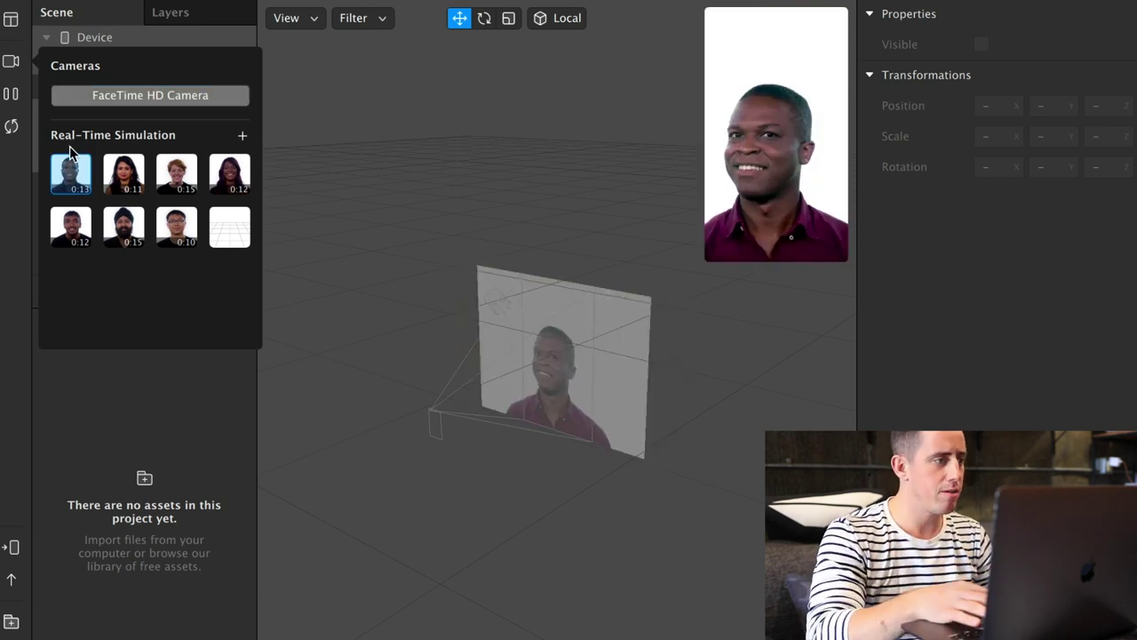
{"action": "key", "text": "Escape"}
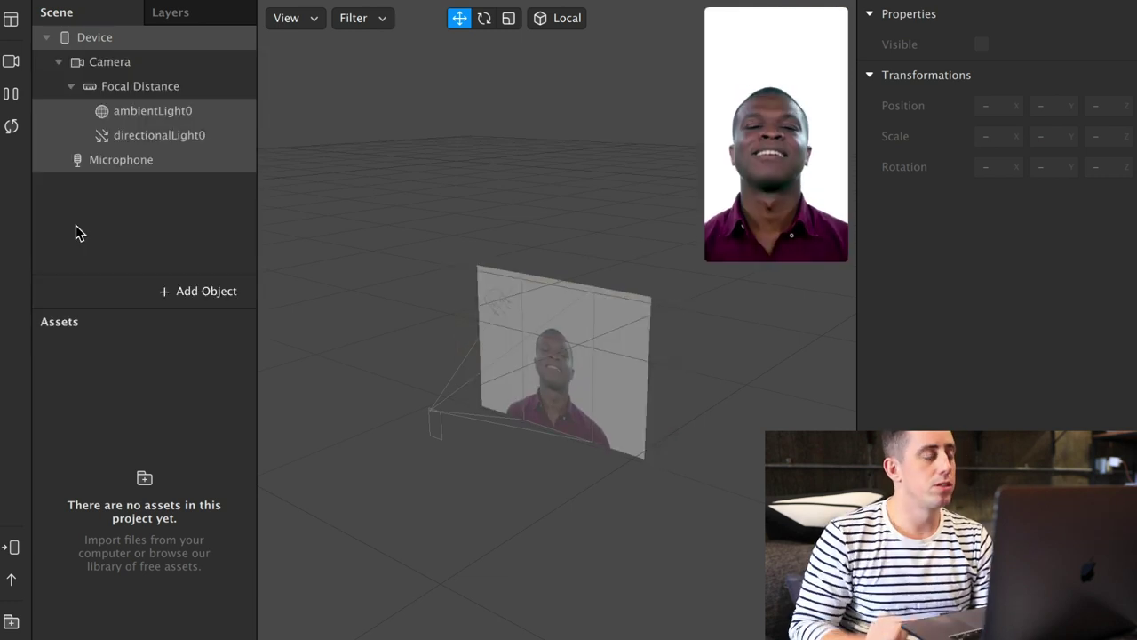
{"action": "right_click", "coordinate": [129, 221]}
{"action": "mouse_move", "coordinate": [202, 236]}
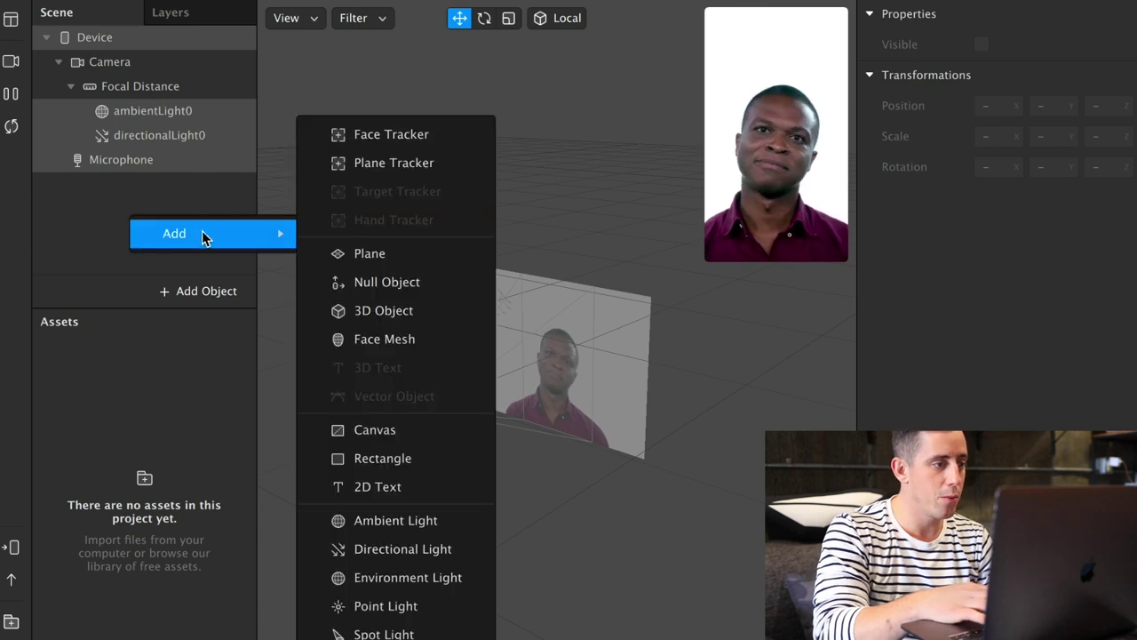
{"action": "left_click", "coordinate": [386, 135]}
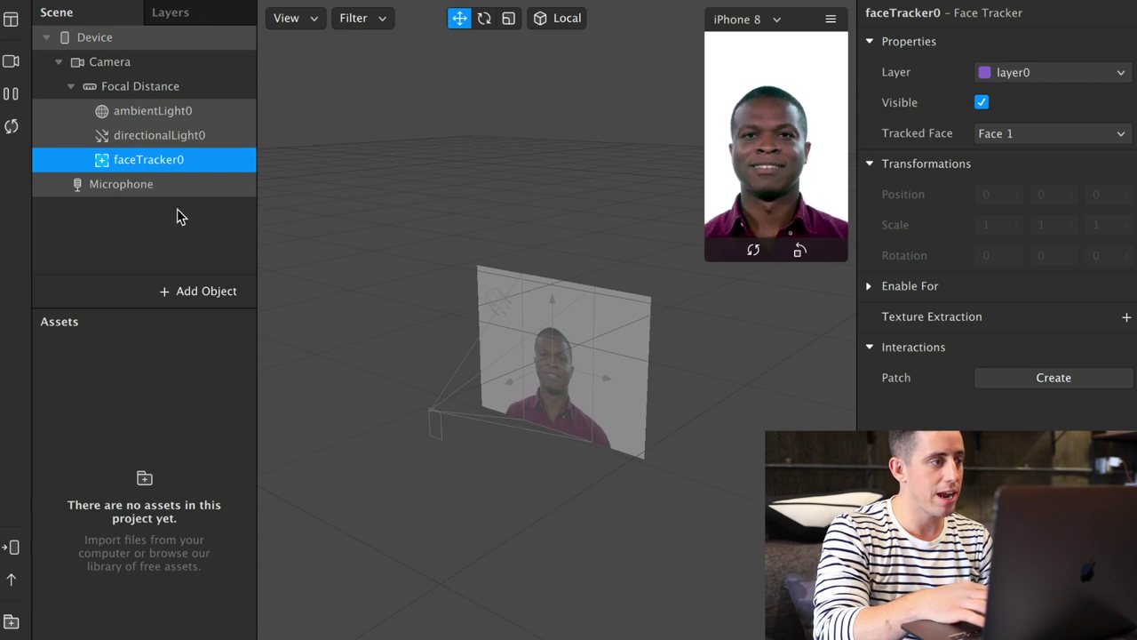
Step: Add a Face Mesh object to the scene for the face tracker
{"action": "right_click", "coordinate": [157, 228]}
{"action": "mouse_move", "coordinate": [192, 243]}
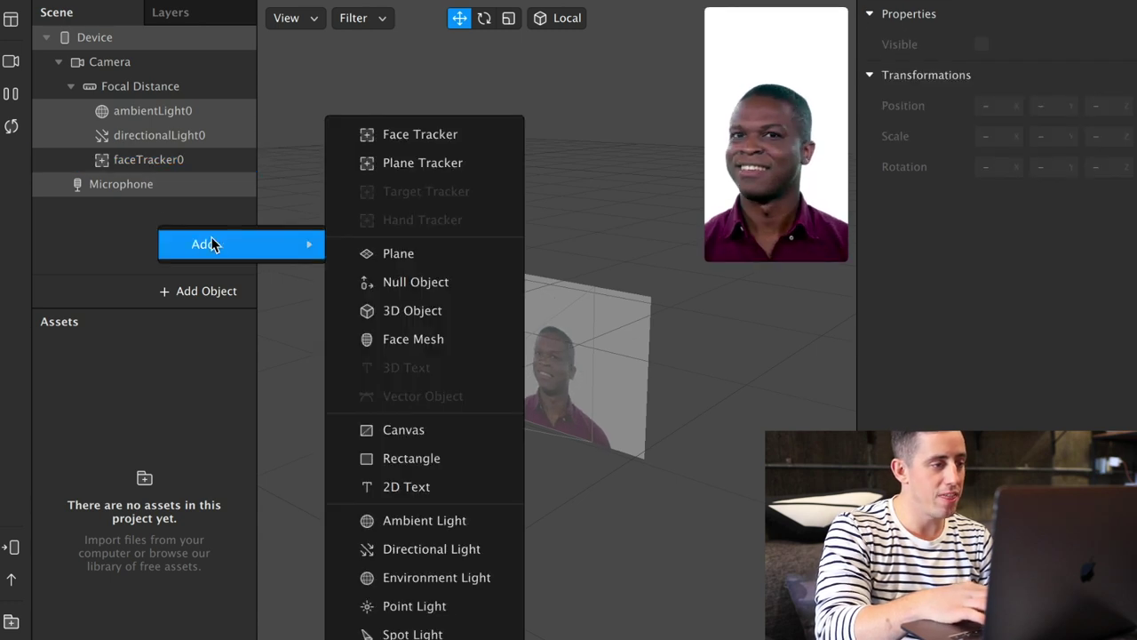
{"action": "left_click", "coordinate": [446, 338]}
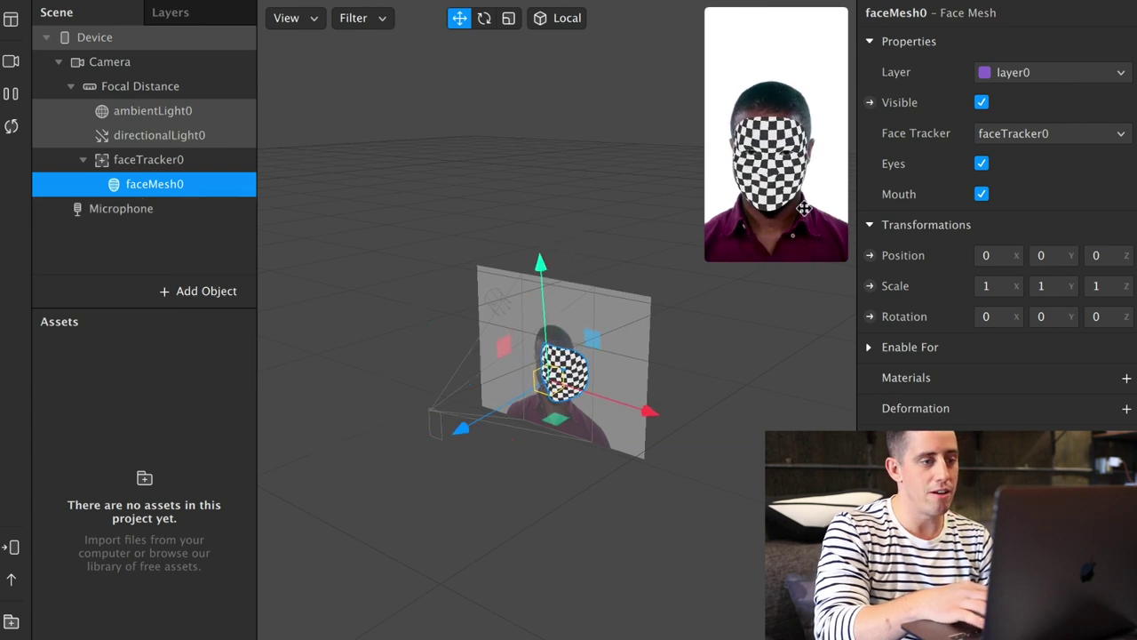
Step: Create a new material for the face mesh and select that material among the project assets
{"action": "mouse_move", "coordinate": [708, 254]}
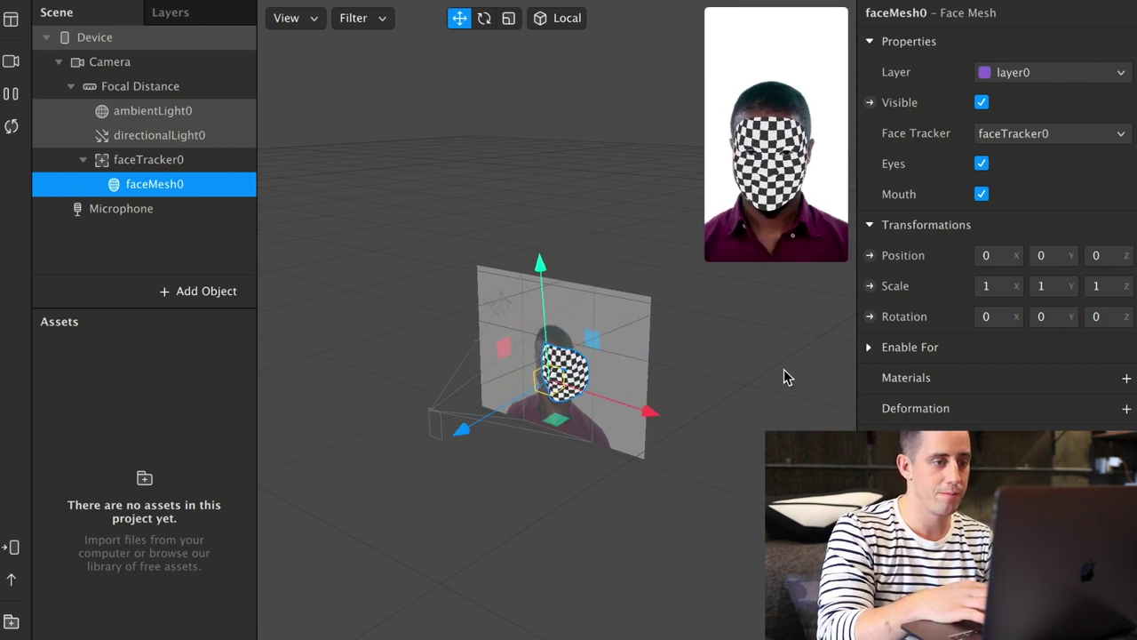
{"action": "left_click", "coordinate": [1127, 380]}
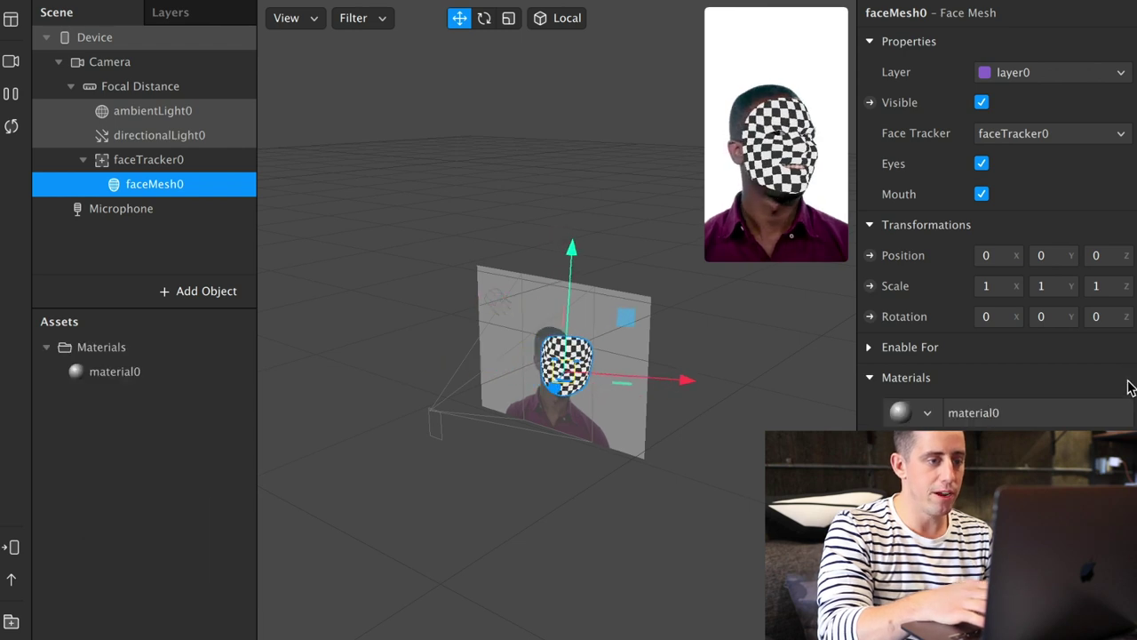
{"action": "left_click", "coordinate": [112, 377]}
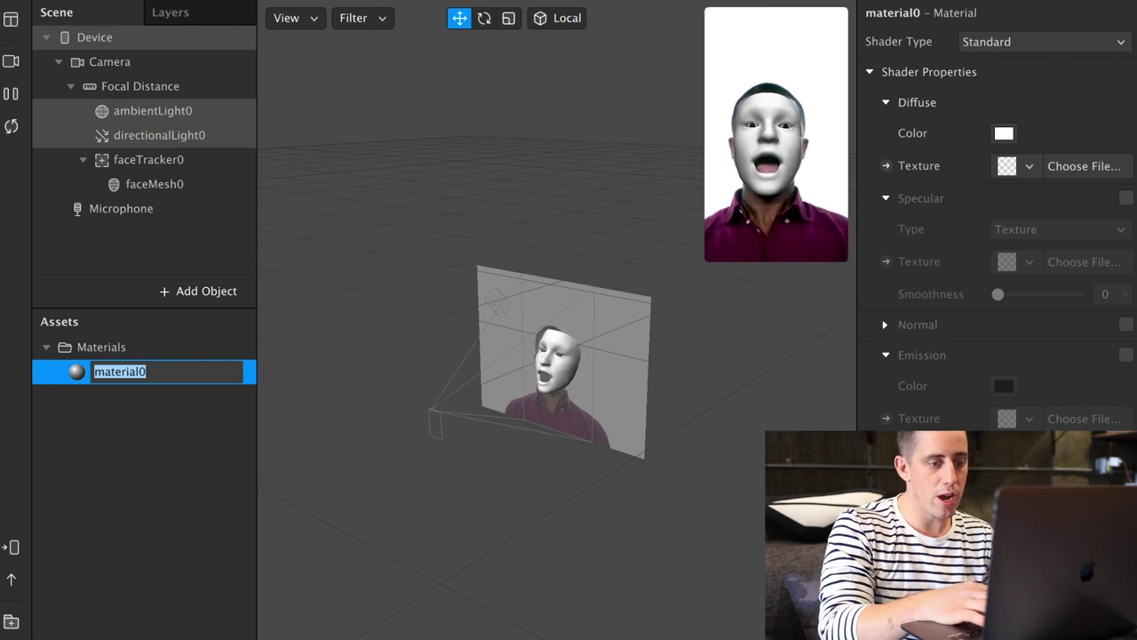
{"action": "key", "text": "Return"}
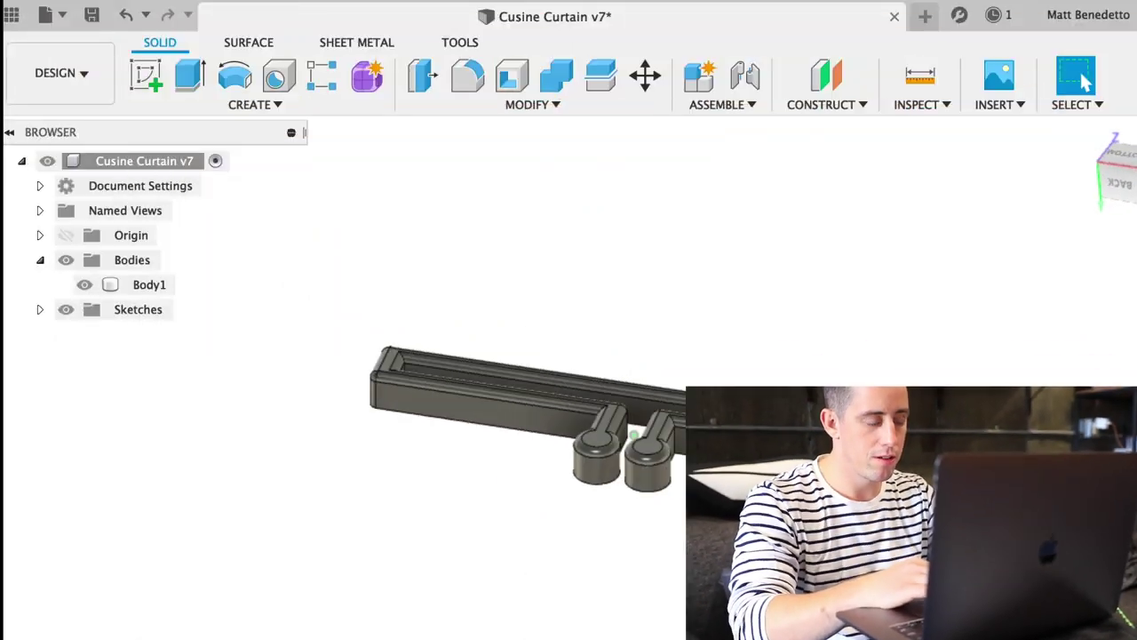
Step: Sketch two concentric circles, 0.5 in and 0.4 in in diameter, around the long rod as seen from its end
{"action": "middle_click_drag", "start_coordinate": [634, 435], "coordinate": [626, 590], "text": "shift"}
{"action": "left_click", "coordinate": [626, 589]}
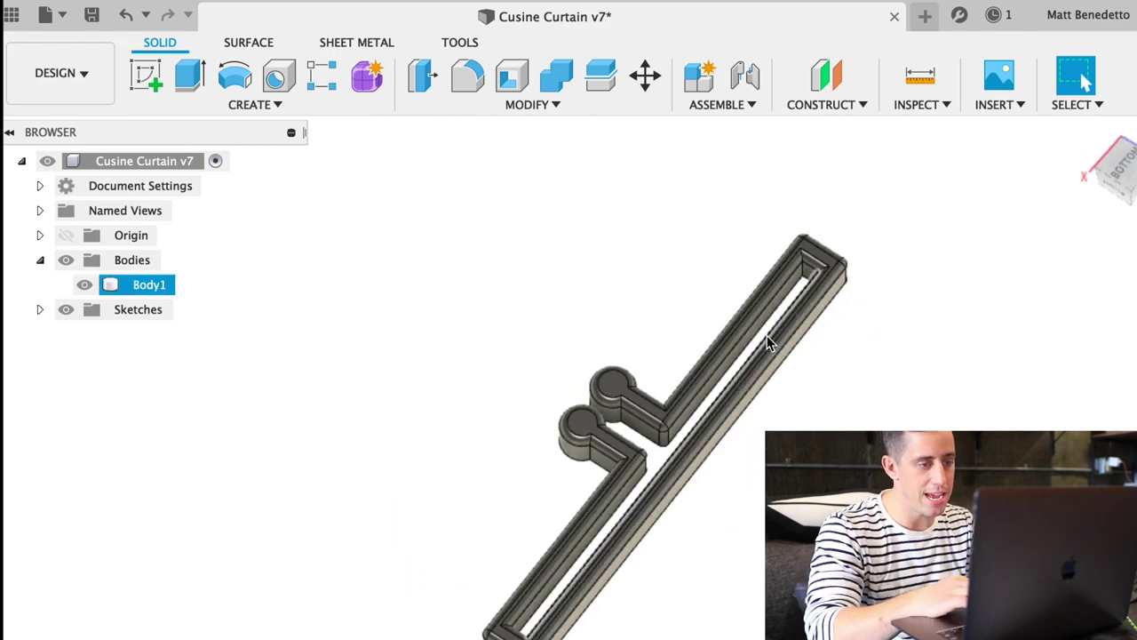
{"action": "left_click", "coordinate": [897, 295]}
{"action": "middle_click_drag", "start_coordinate": [914, 310], "coordinate": [914, 310], "text": "shift"}
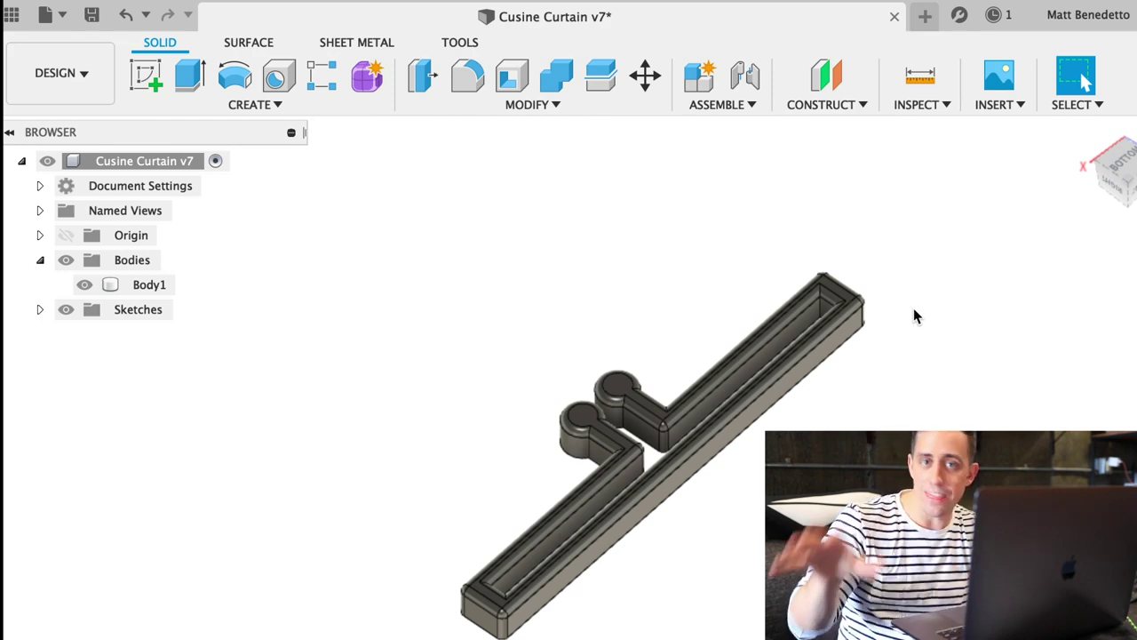
{"action": "middle_click_drag", "start_coordinate": [914, 310], "coordinate": [914, 310], "text": "shift"}
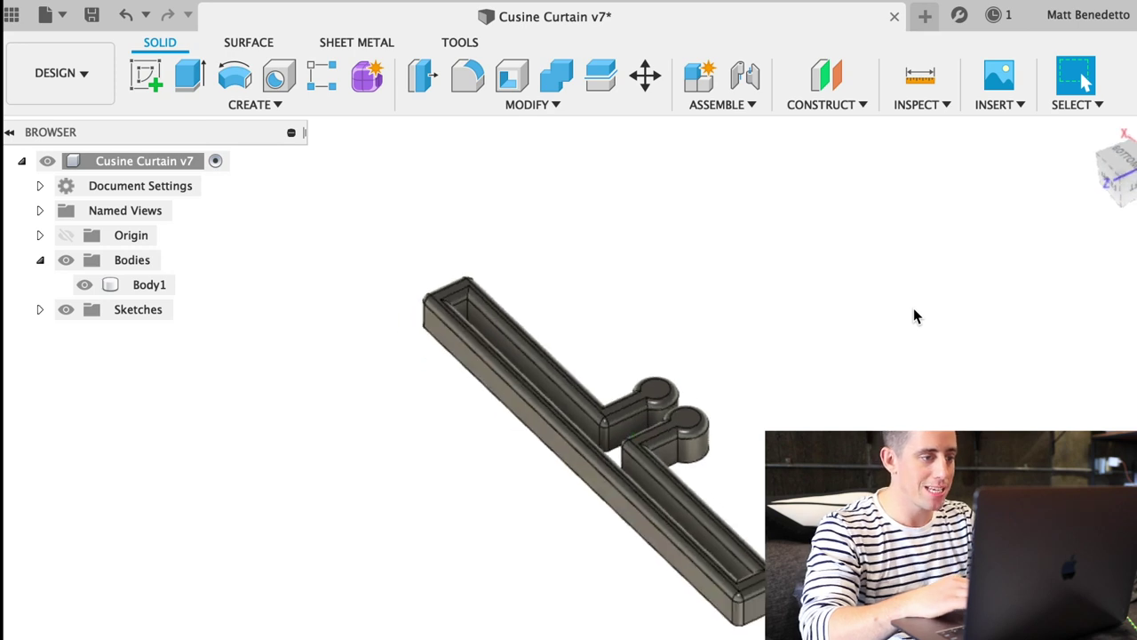
{"action": "left_click", "coordinate": [434, 322]}
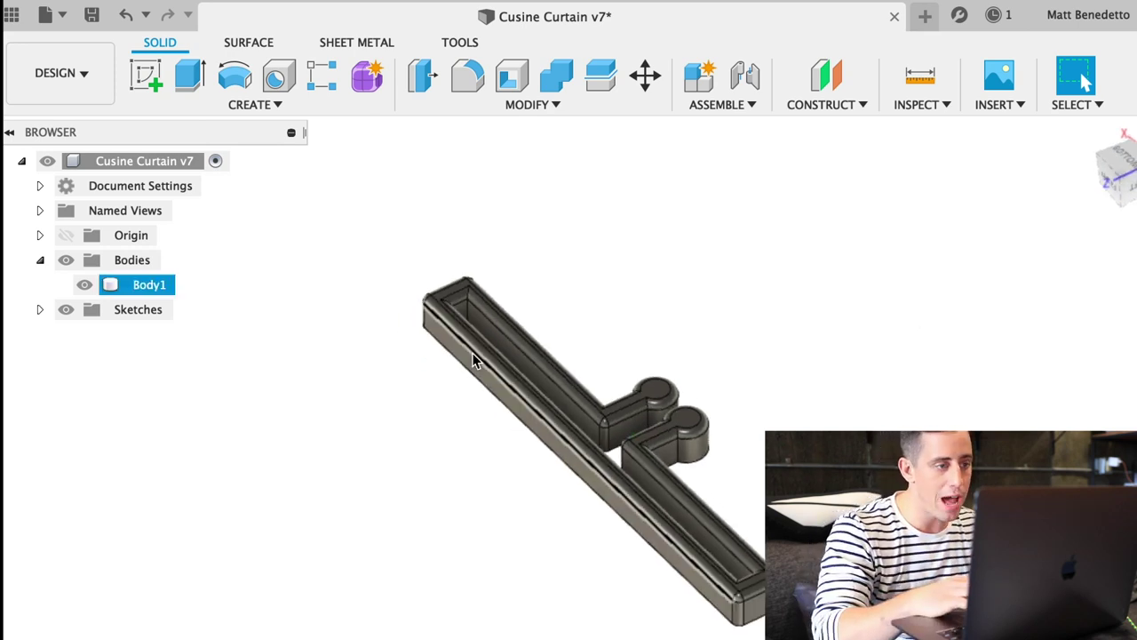
{"action": "left_click", "coordinate": [288, 170]}
{"action": "key", "text": "c"}
{"action": "left_click", "coordinate": [556, 514]}
{"action": "left_click", "coordinate": [535, 474]}
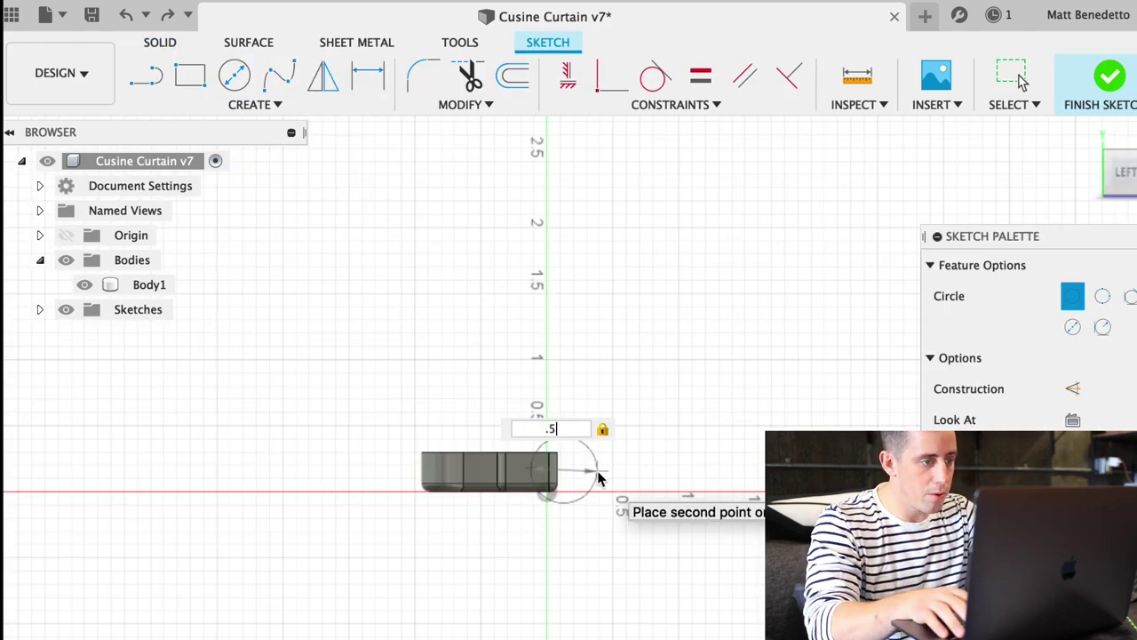
{"action": "key", "text": "Return"}
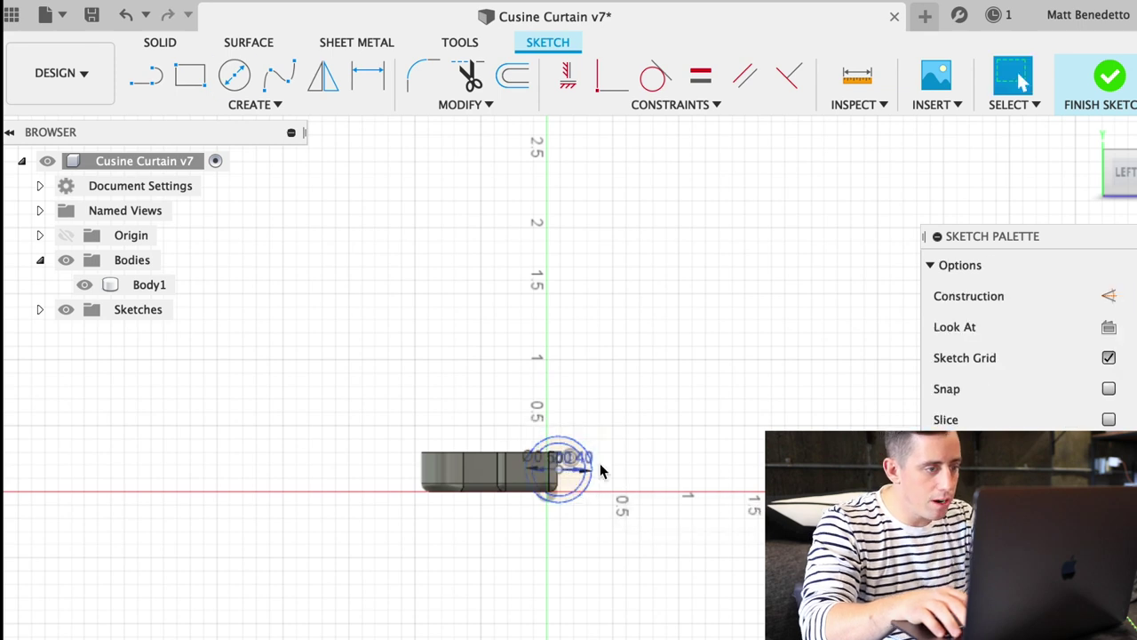
Step: Extrude the ring profile between the two circles by 0.15 in
{"action": "type", "text": "e.15"}
{"action": "key", "text": "Return"}
{"action": "middle_click_drag", "start_coordinate": [937, 390], "coordinate": [710, 437], "text": "shift"}
Step: Create a rectangular pattern of the ring body along the rod's long edge, making eight rings
{"action": "left_click", "coordinate": [235, 111]}
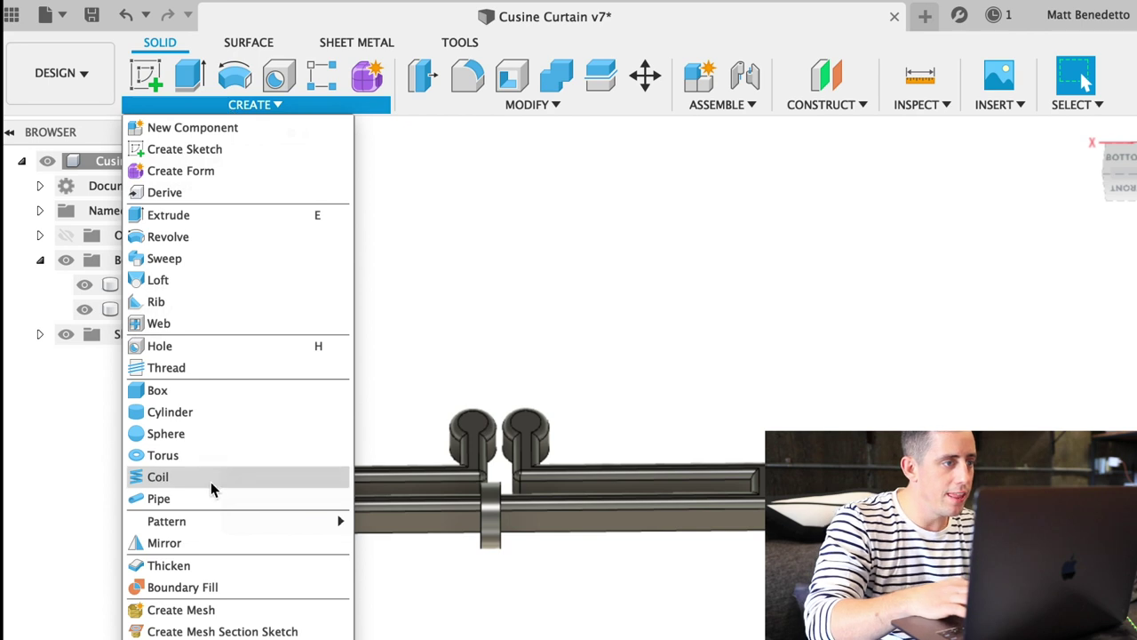
{"action": "mouse_move", "coordinate": [214, 524]}
{"action": "left_click", "coordinate": [398, 525]}
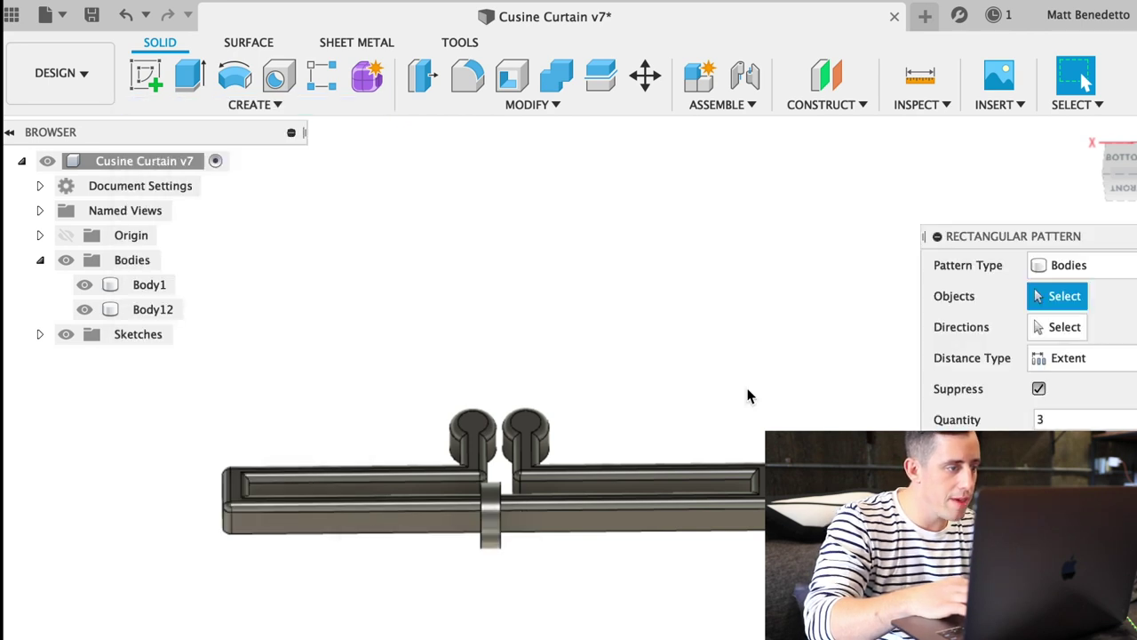
{"action": "left_click", "coordinate": [1066, 329]}
{"action": "left_click", "coordinate": [706, 475]}
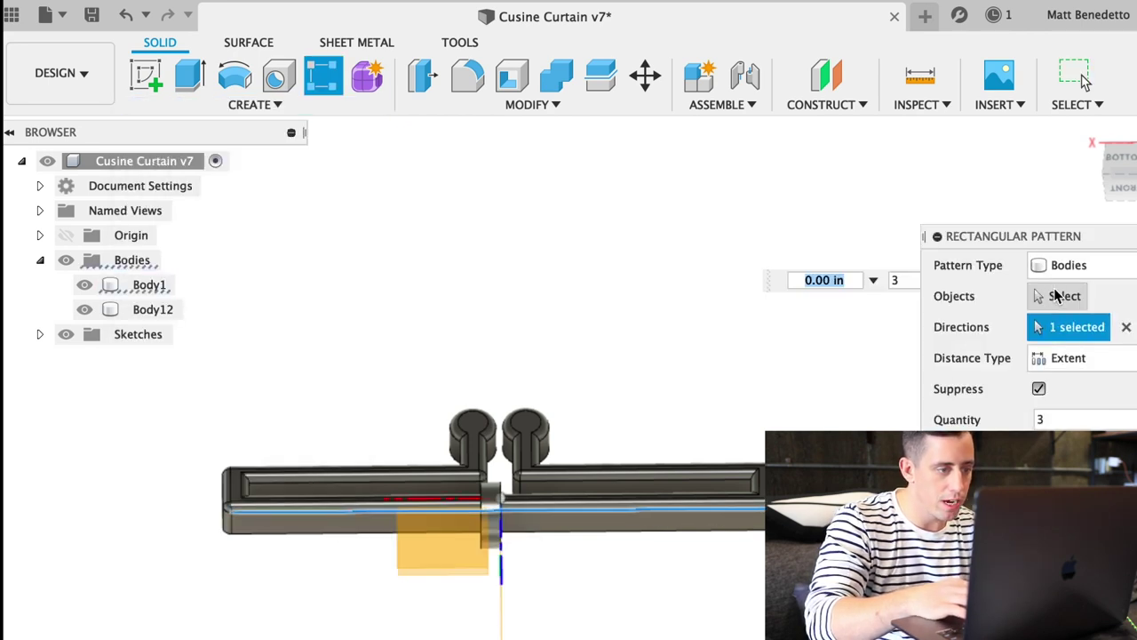
{"action": "left_click", "coordinate": [1061, 297]}
{"action": "left_click", "coordinate": [490, 520]}
{"action": "key", "text": "Return"}
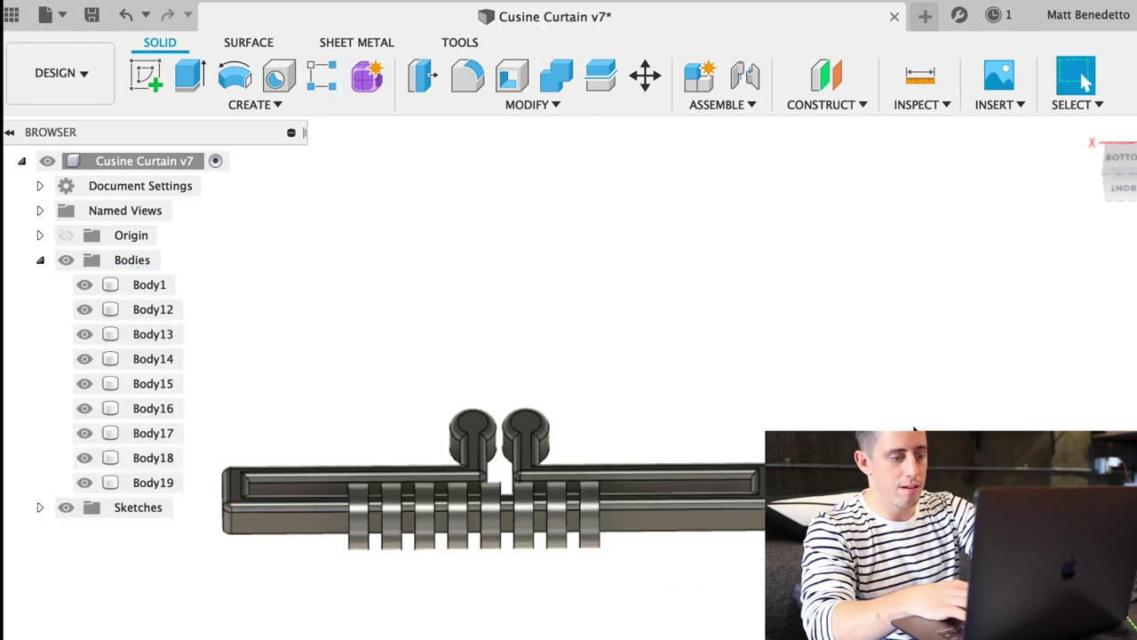
Step: Sketch a 4 in by 0.2 in rectangle extending outward from the ring's side and extrude it as the curtain panel
{"action": "mouse_move", "coordinate": [501, 480]}
{"action": "middle_mouse_down", "text": "shift"}
{"action": "mouse_move", "coordinate": [503, 518]}
{"action": "mouse_move", "coordinate": [501, 507]}
{"action": "mouse_move", "coordinate": [450, 513]}
{"action": "mouse_move", "coordinate": [492, 462]}
{"action": "middle_mouse_up", "text": "shift"}
{"action": "middle_click_drag", "start_coordinate": [391, 578], "coordinate": [719, 515], "text": "shift"}
{"action": "scroll", "coordinate": [718, 515], "scroll_direction": "up", "scroll_amount": 10, "text": "shift"}
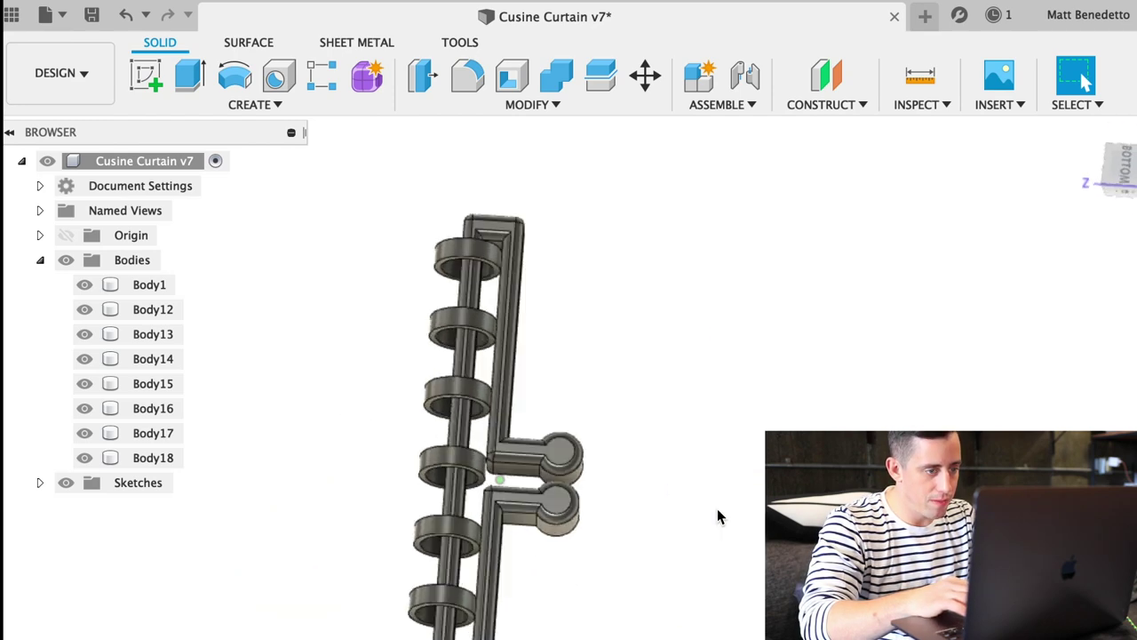
{"action": "middle_click_drag", "start_coordinate": [719, 515], "coordinate": [634, 562], "text": "shift"}
{"action": "left_click", "coordinate": [633, 563]}
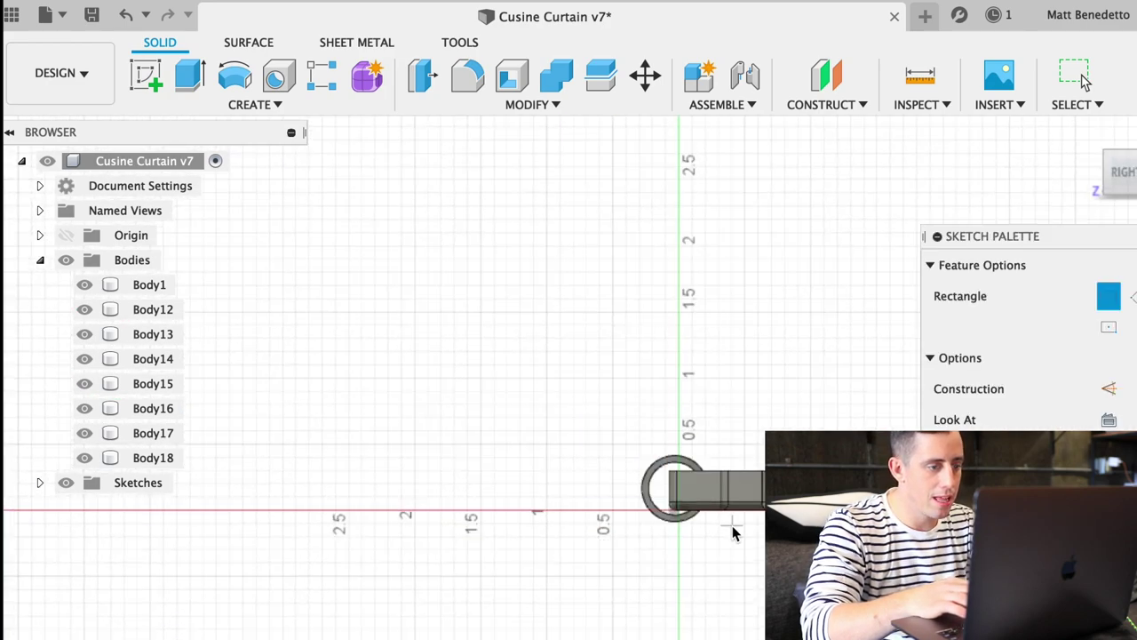
{"action": "left_click", "coordinate": [660, 487]}
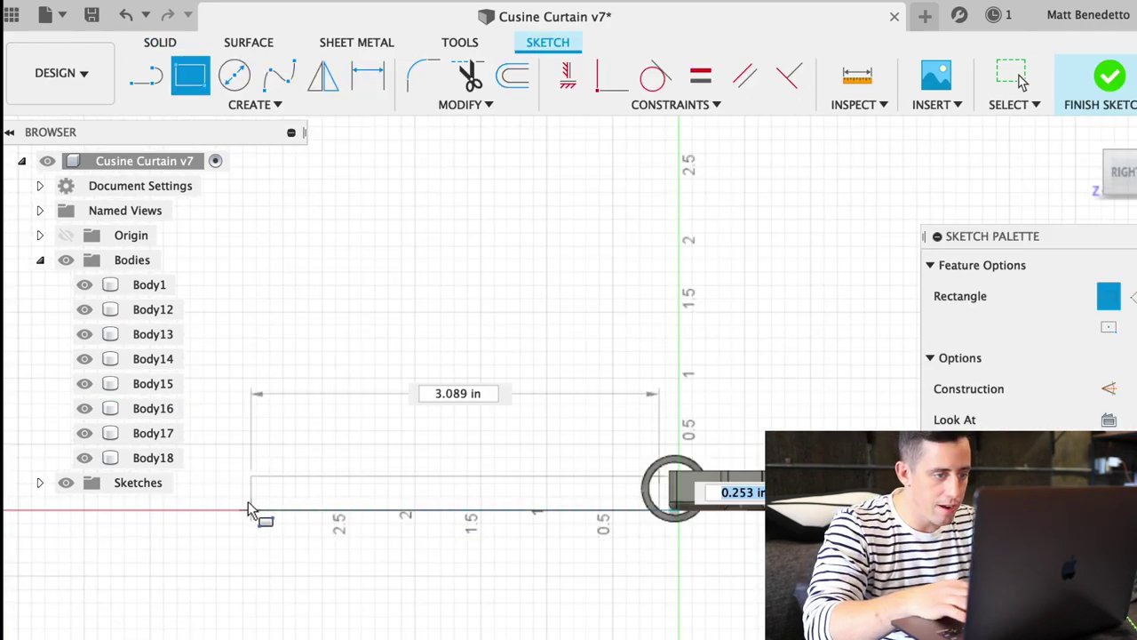
{"action": "type", "text": "4"}
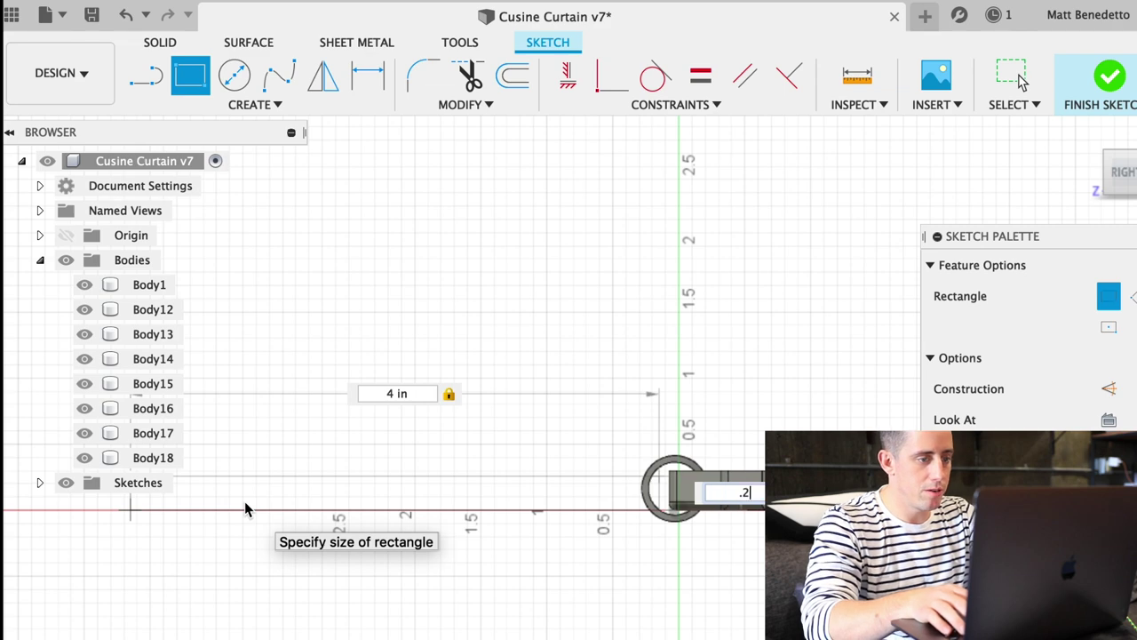
{"action": "key", "text": "Return"}
{"action": "key", "text": "e"}
{"action": "left_click_drag", "start_coordinate": [719, 551], "coordinate": [728, 563]}
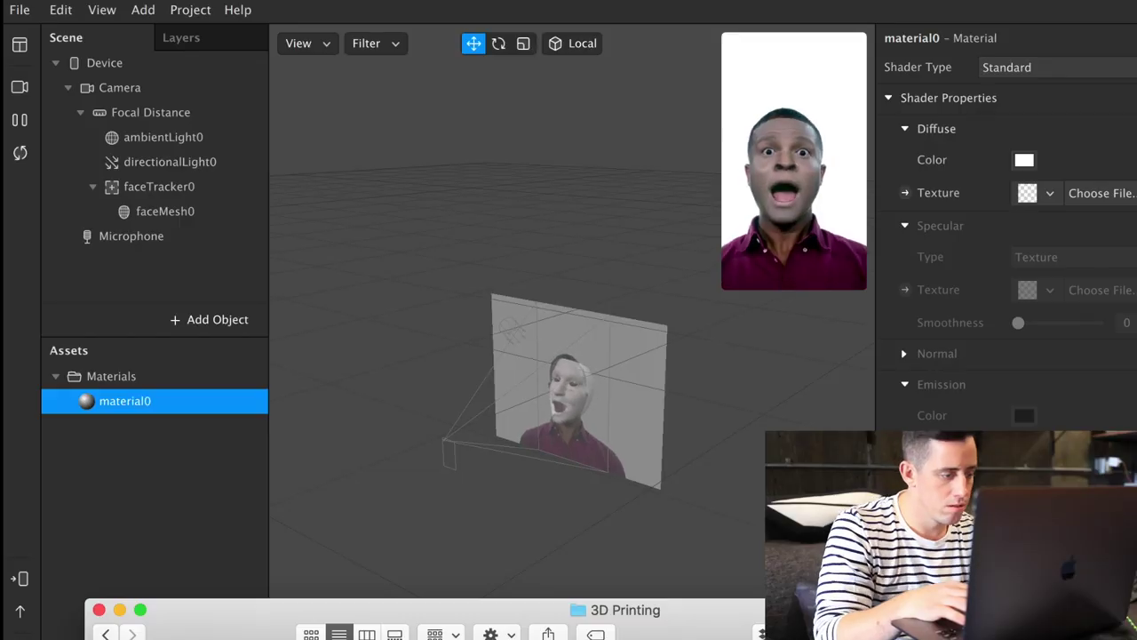
Step: Bring the curtain, rod and rings models from the 3D Printing folder into the scene and nest them under faceTracker0
{"action": "left_click_drag", "start_coordinate": [267, 635], "coordinate": [173, 274]}
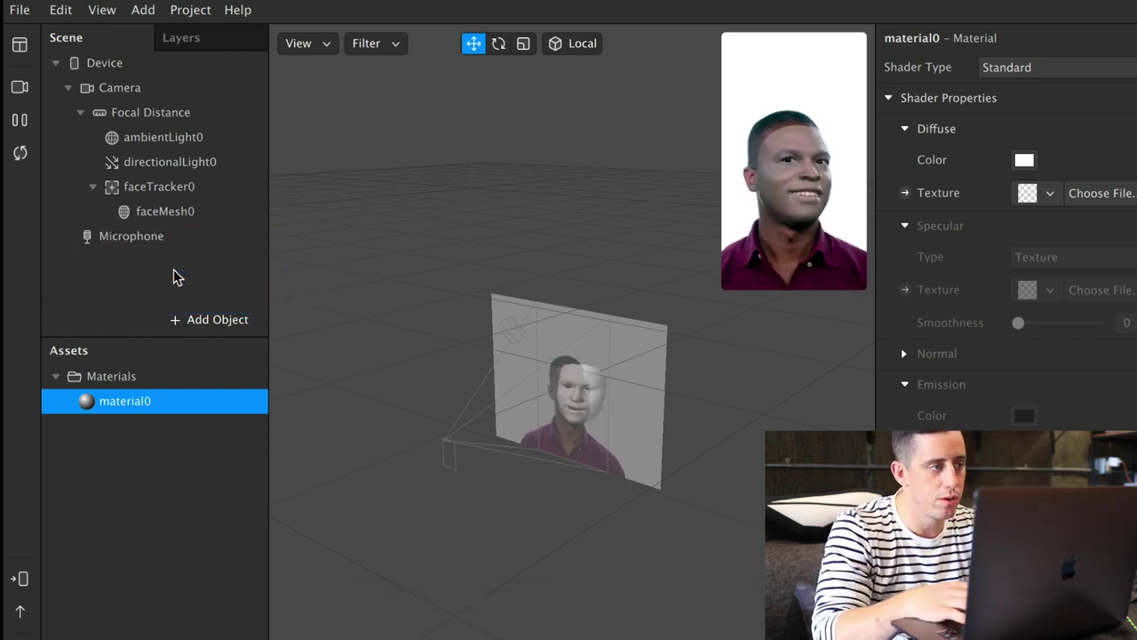
{"action": "left_click_drag", "start_coordinate": [161, 241], "coordinate": [162, 186]}
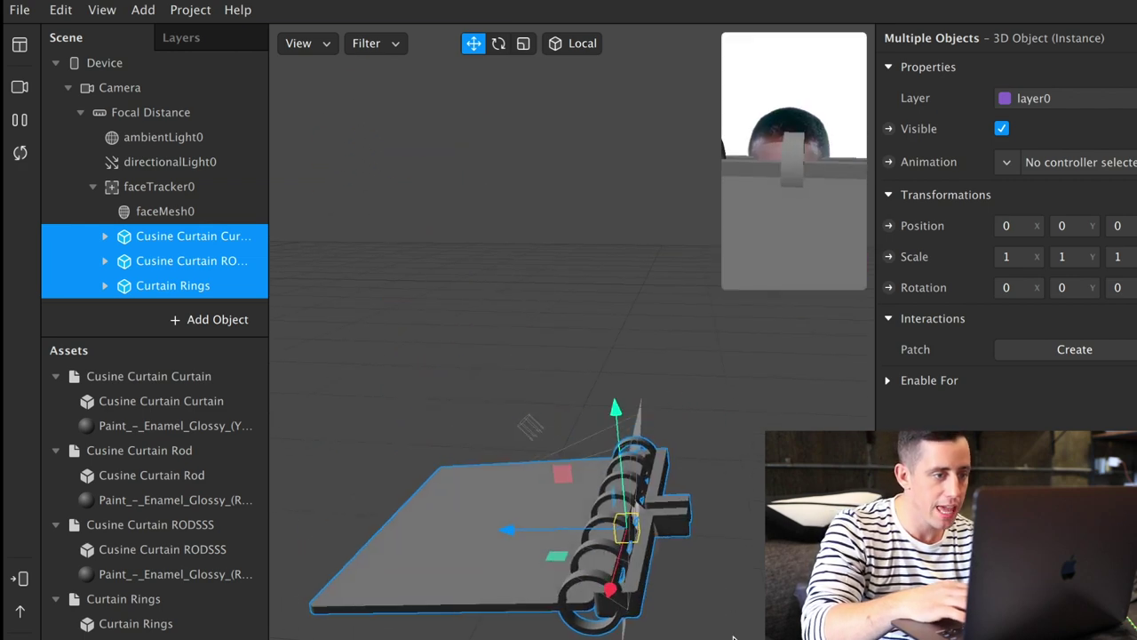
Step: Set the scale of the curtain, rod and rings objects to 0.15 on X, Y and Z
{"action": "left_click", "coordinate": [1009, 256]}
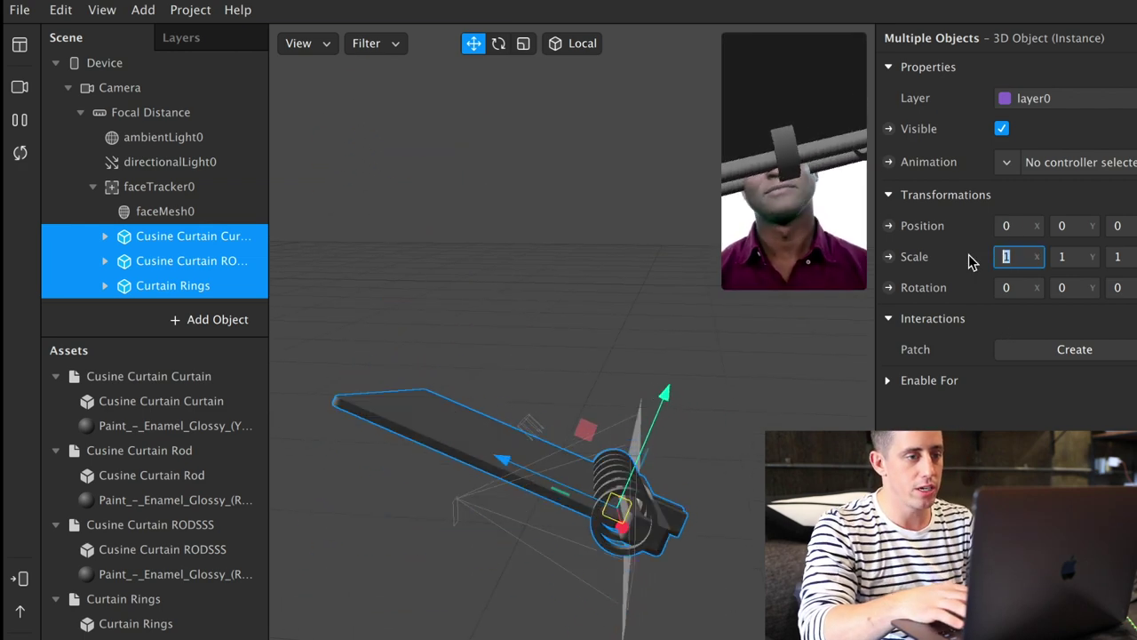
{"action": "type", "text": "0.15"}
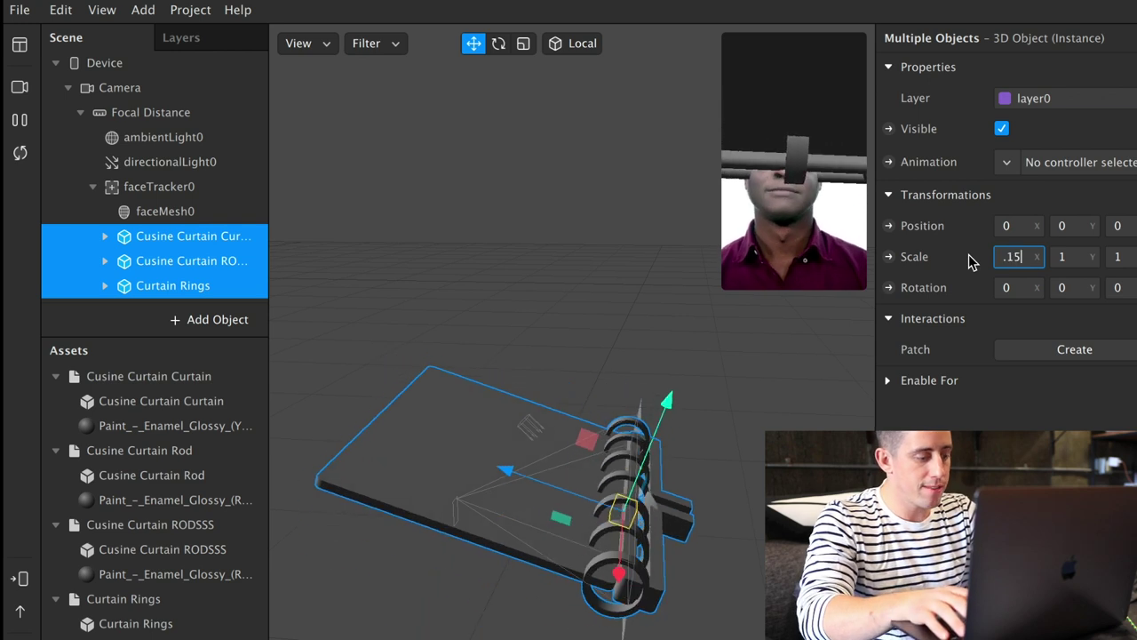
{"action": "key", "text": "Tab"}
{"action": "type", "text": "0.15"}
{"action": "key", "text": "Tab"}
{"action": "type", "text": "1."}
{"action": "key", "text": "BackSpace"}
{"action": "key", "text": "BackSpace"}
{"action": "type", "text": ".15"}
{"action": "key", "text": "Return"}
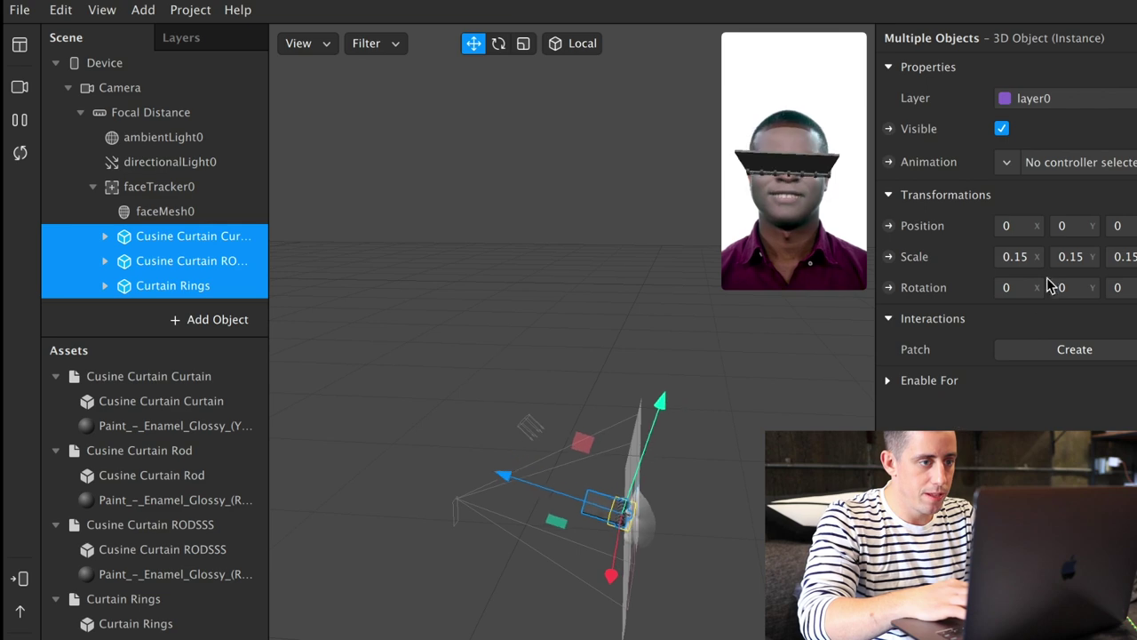
Step: Set the rotation of the three curtain objects to -90 on X and 180 on Z
{"action": "key", "text": "Tab"}
{"action": "key", "text": "Tab"}
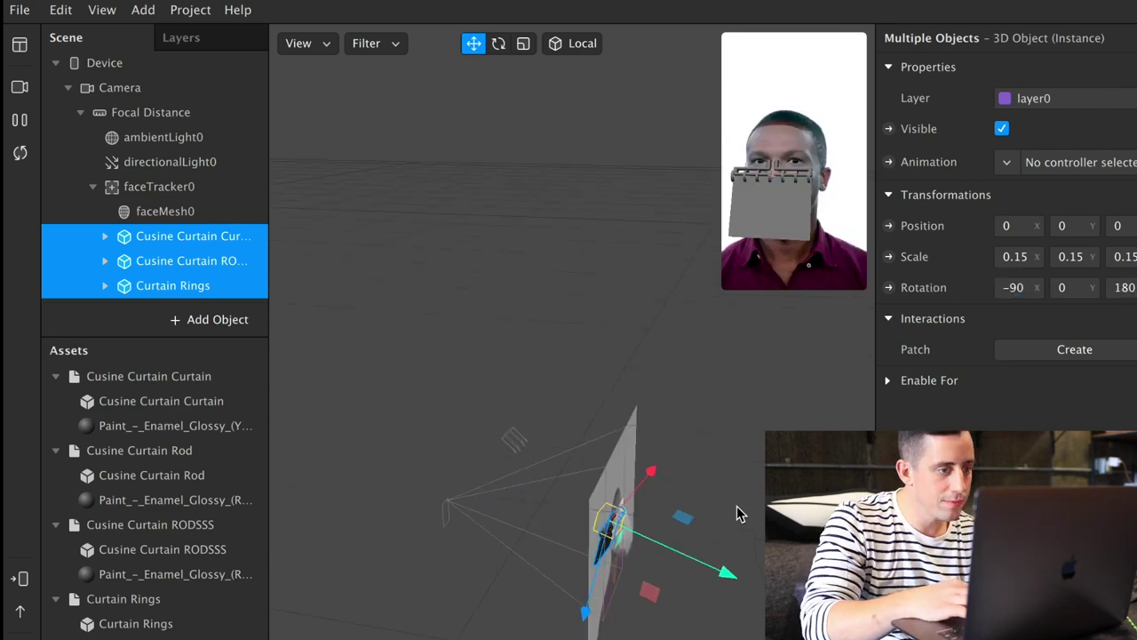
Step: Move the curtain, rod and rings together so they sit in front of the mouth, just below the nose
{"action": "left_click_drag", "start_coordinate": [738, 512], "coordinate": [782, 533], "text": "alt"}
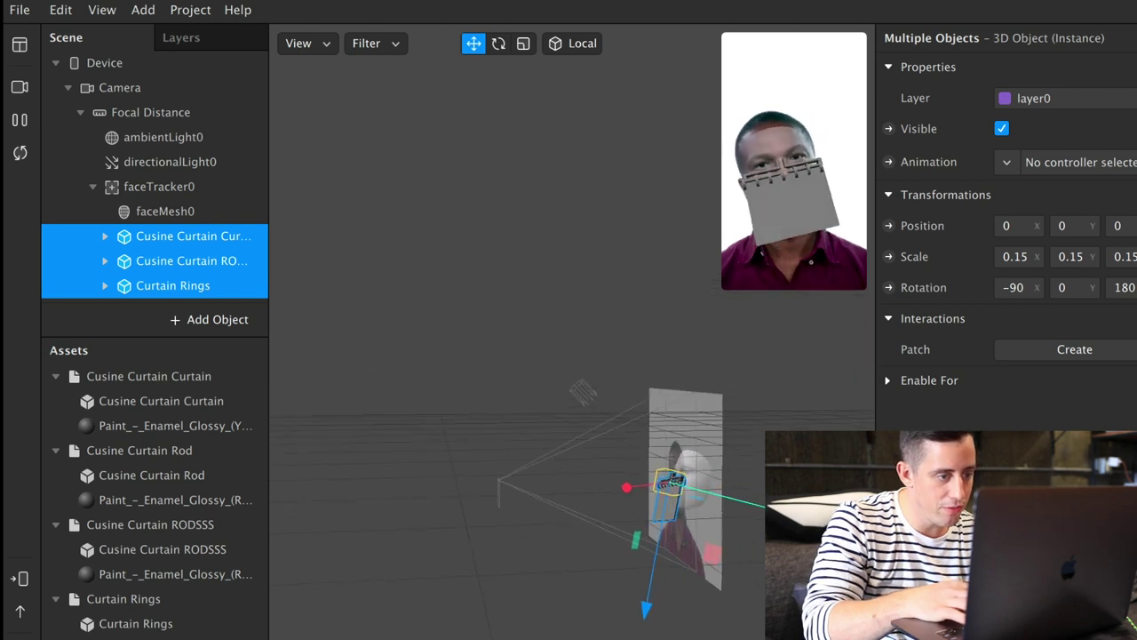
{"action": "scroll", "coordinate": [652, 610], "scroll_direction": "up", "scroll_amount": 3}
{"action": "left_click_drag", "start_coordinate": [652, 609], "coordinate": [553, 535], "text": "alt"}
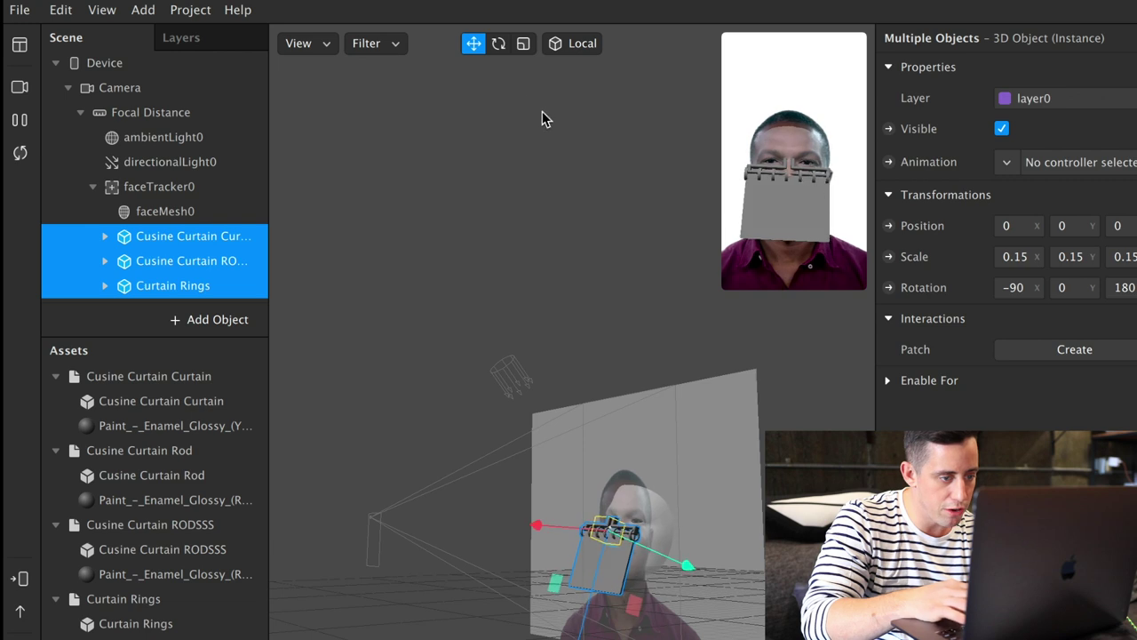
{"action": "left_click", "coordinate": [498, 46]}
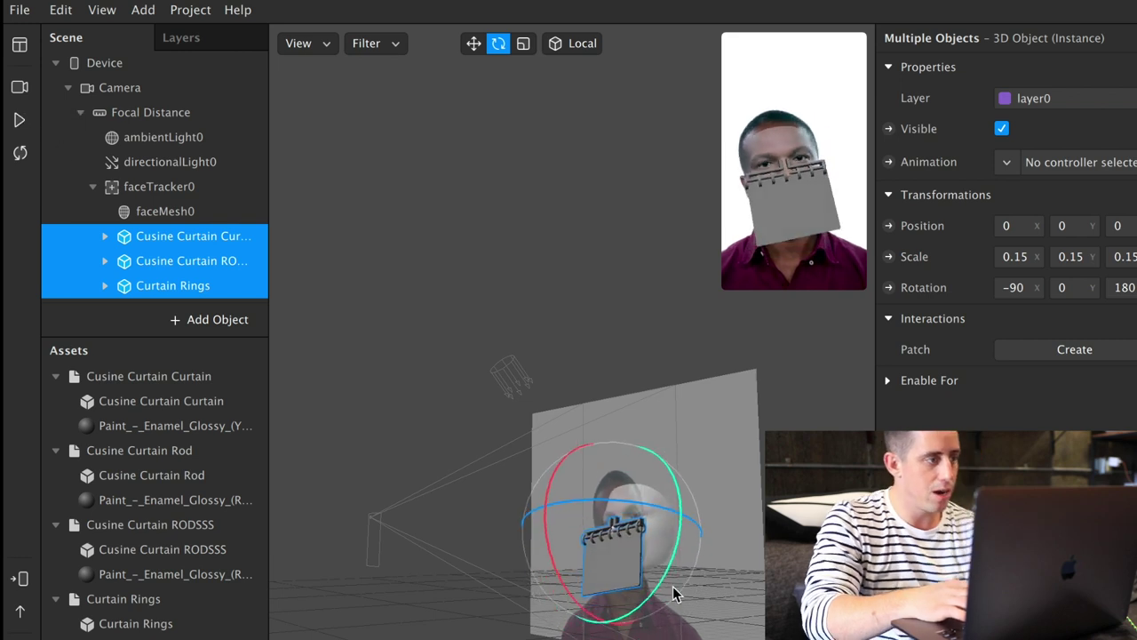
{"action": "scroll", "coordinate": [692, 531], "scroll_direction": "up", "scroll_amount": 3}
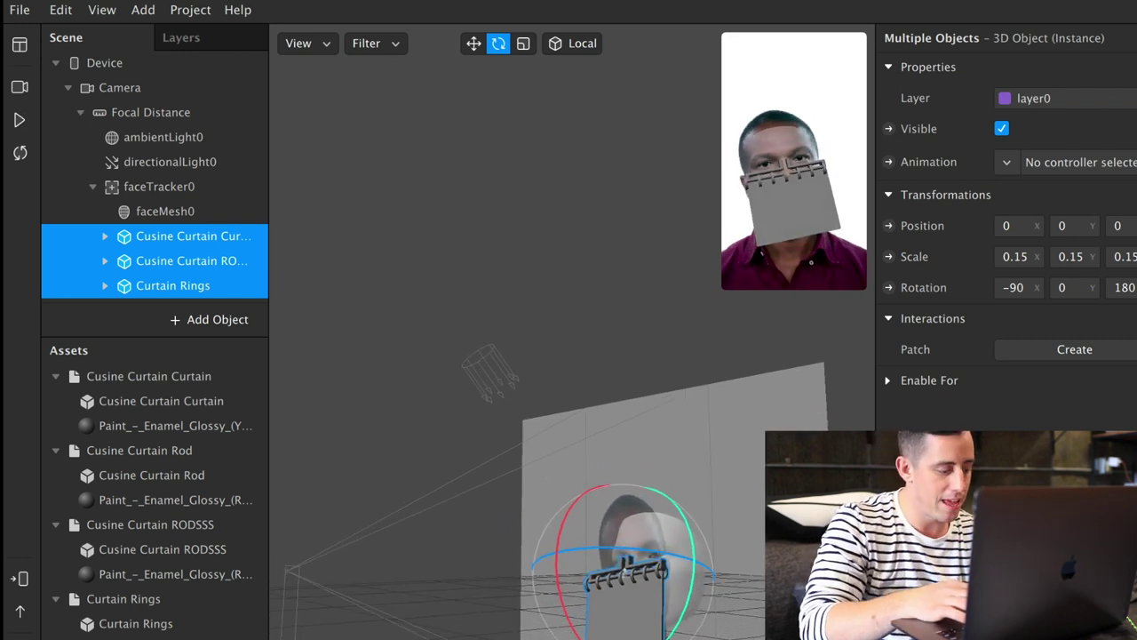
{"action": "scroll", "coordinate": [692, 532], "scroll_direction": "down", "scroll_amount": 5}
{"action": "left_click_drag", "start_coordinate": [693, 538], "coordinate": [791, 568]}
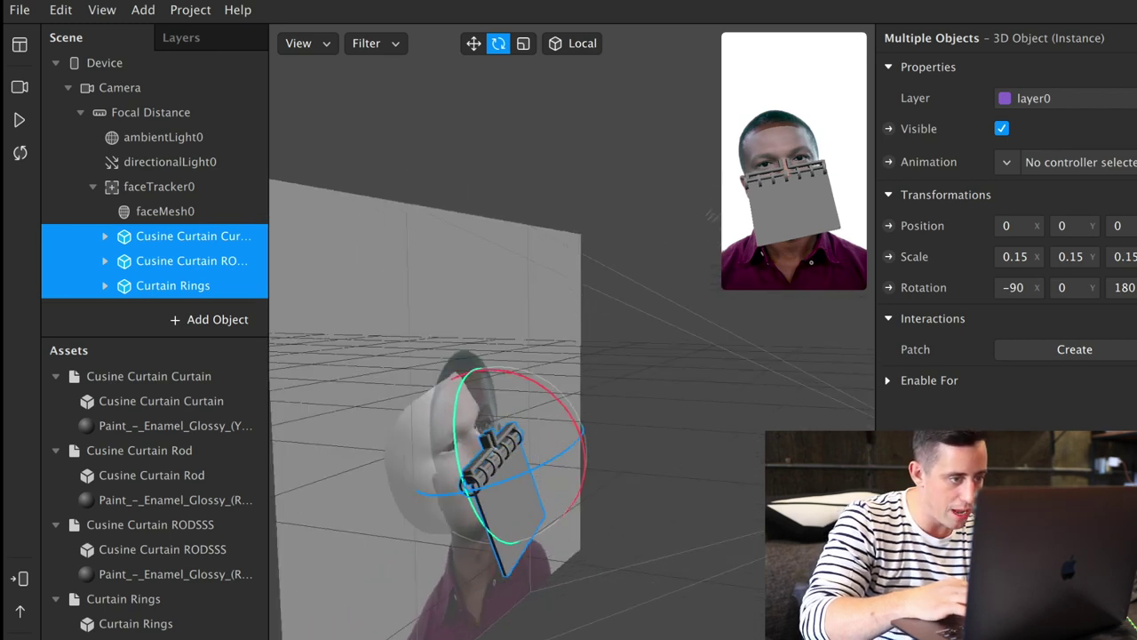
{"action": "left_click", "coordinate": [23, 126]}
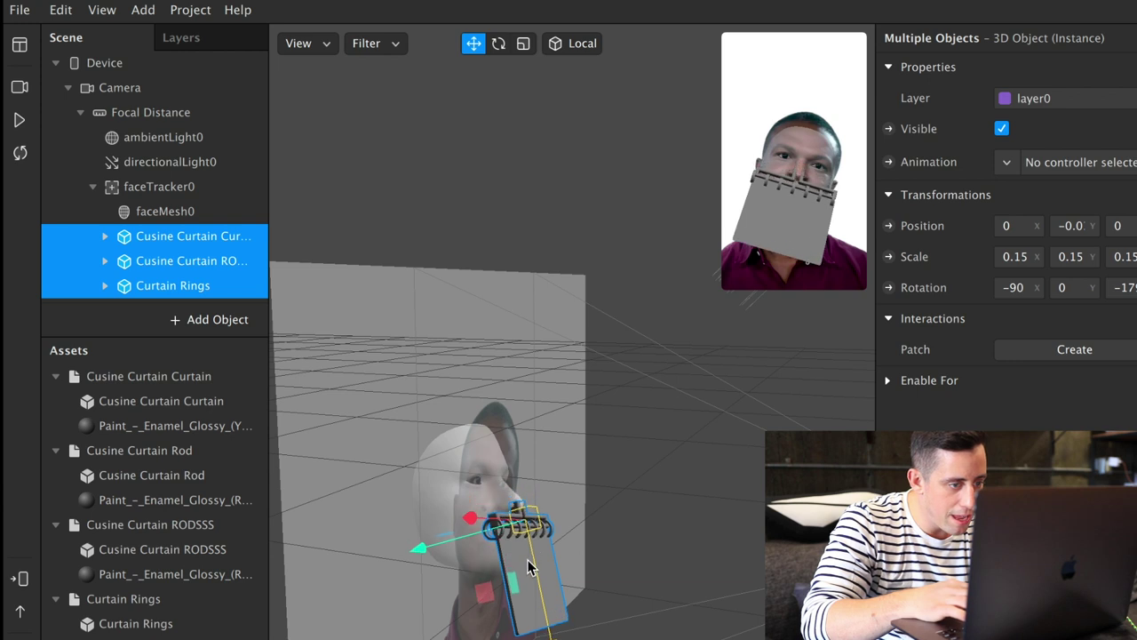
{"action": "left_click_drag", "start_coordinate": [528, 568], "coordinate": [528, 571]}
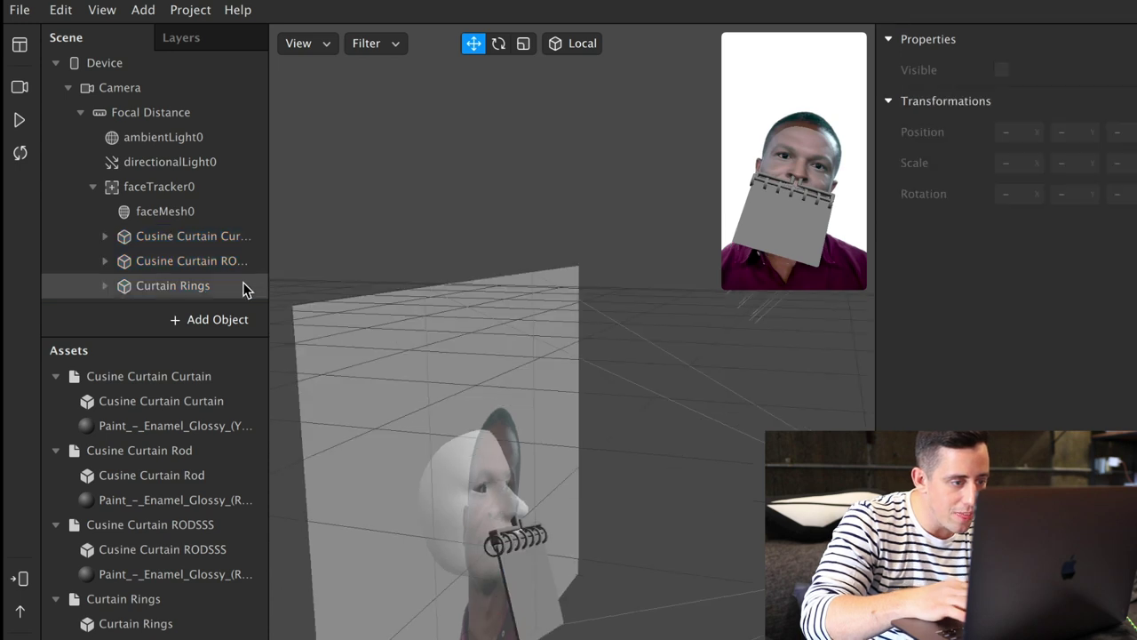
Step: Tilt the rod to about -80 on X, and shift the curtain, rod and rings together closer to the face
{"action": "left_click", "coordinate": [144, 236]}
{"action": "left_click", "coordinate": [204, 262]}
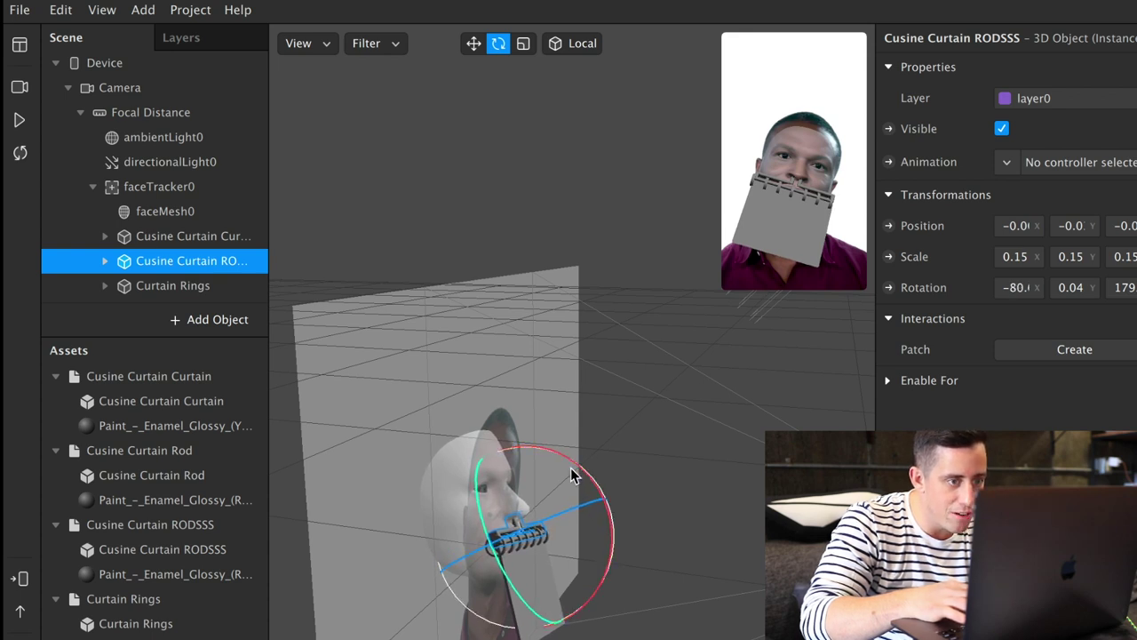
{"action": "left_click", "coordinate": [177, 285], "text": "shift"}
{"action": "left_click", "coordinate": [177, 236], "text": "shift"}
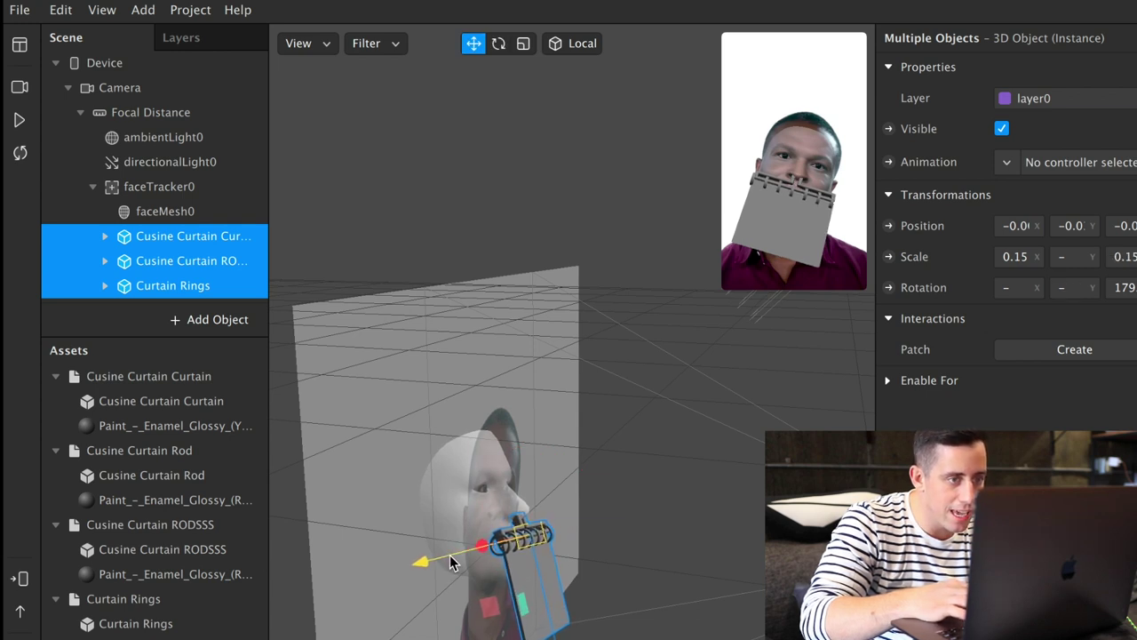
{"action": "left_click", "coordinate": [20, 120]}
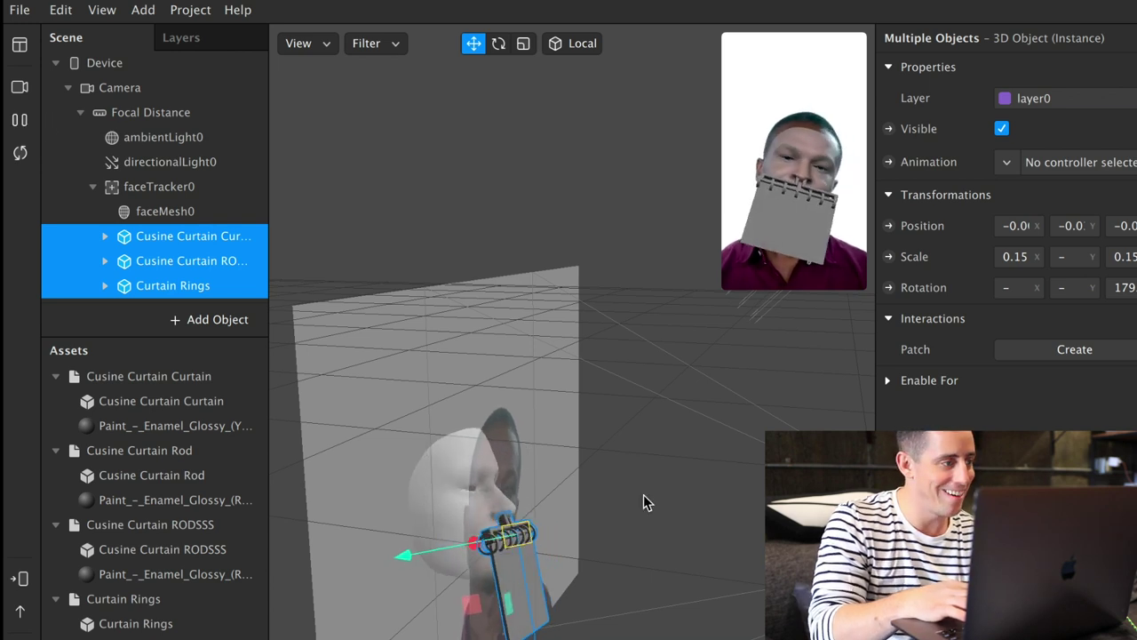
{"action": "left_click_drag", "start_coordinate": [723, 554], "coordinate": [579, 569], "text": "alt"}
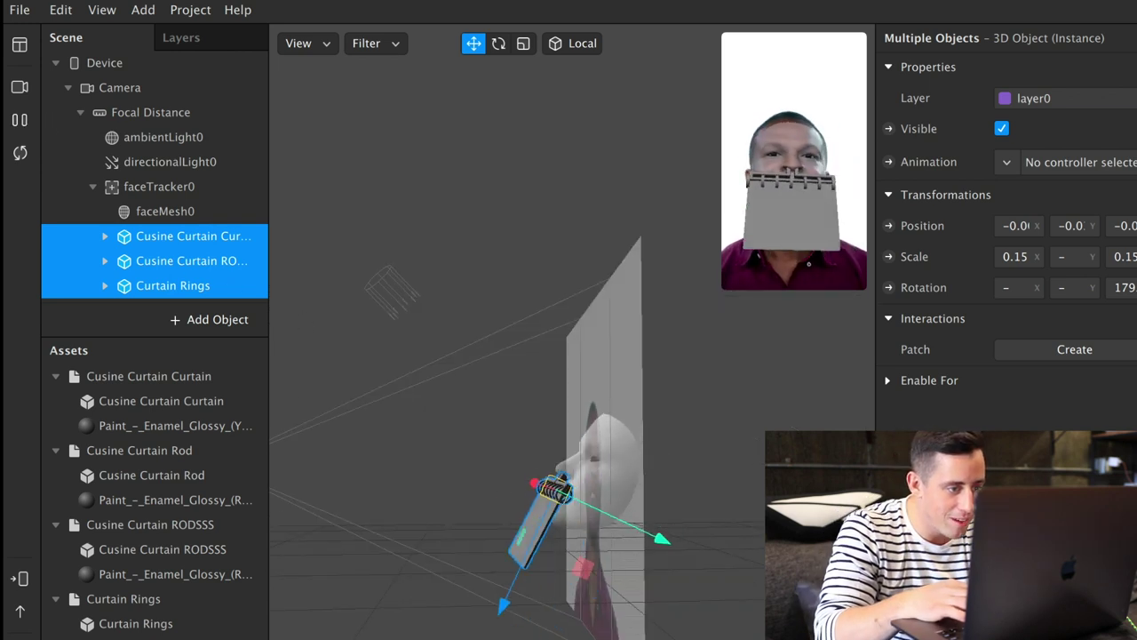
Step: Pause the preview video and set the curtain panel's X rotation to -95
{"action": "left_click", "coordinate": [20, 121]}
{"action": "left_click", "coordinate": [182, 235]}
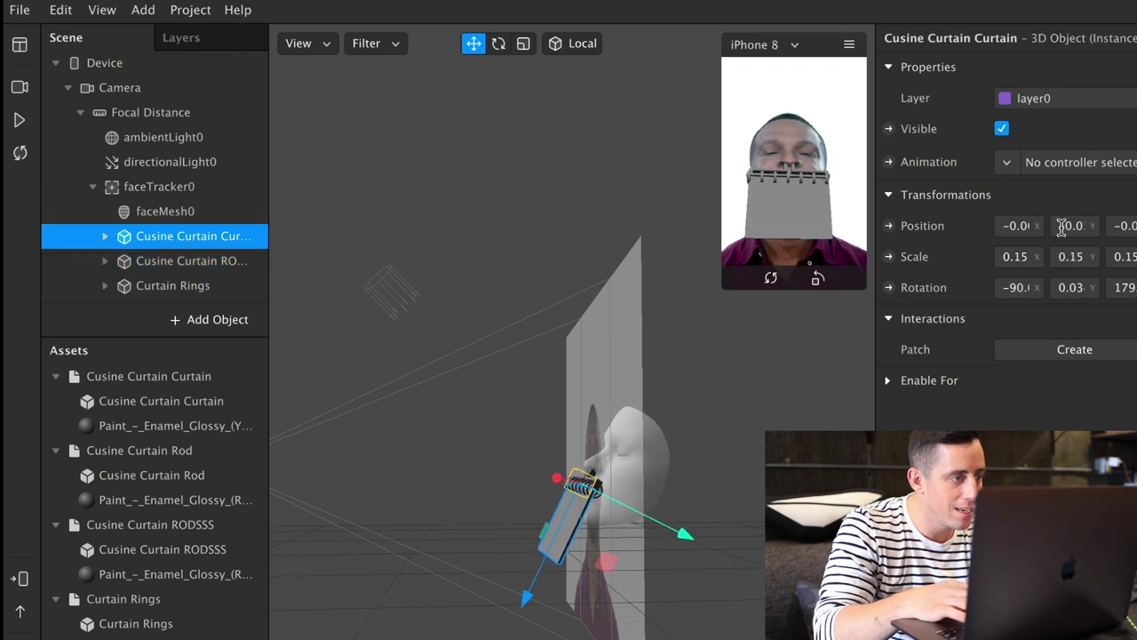
{"action": "left_click", "coordinate": [1016, 288]}
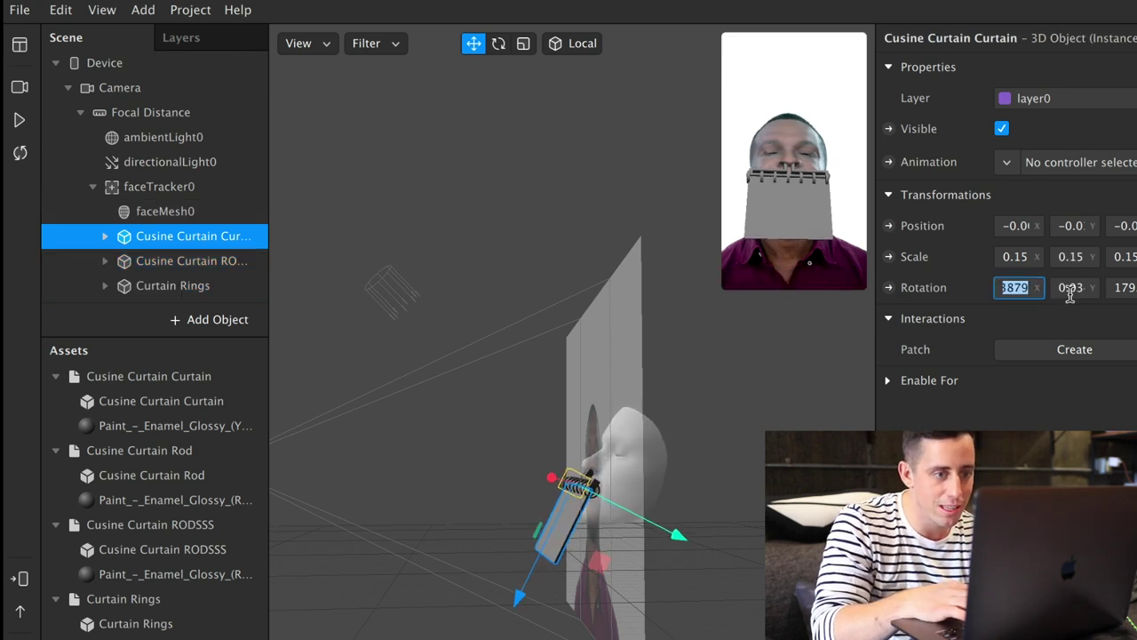
Step: Switch the real-time simulation to the second sample face and check how the curtain fits it
{"action": "left_click", "coordinate": [19, 86]}
{"action": "left_click", "coordinate": [134, 200]}
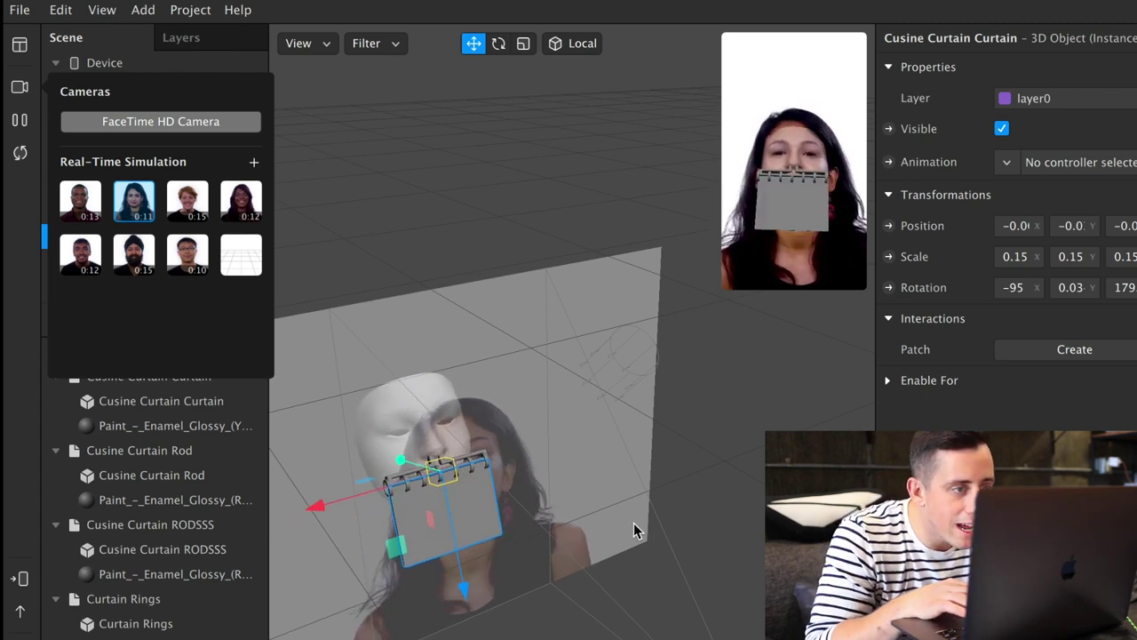
{"action": "mouse_move", "coordinate": [779, 269]}
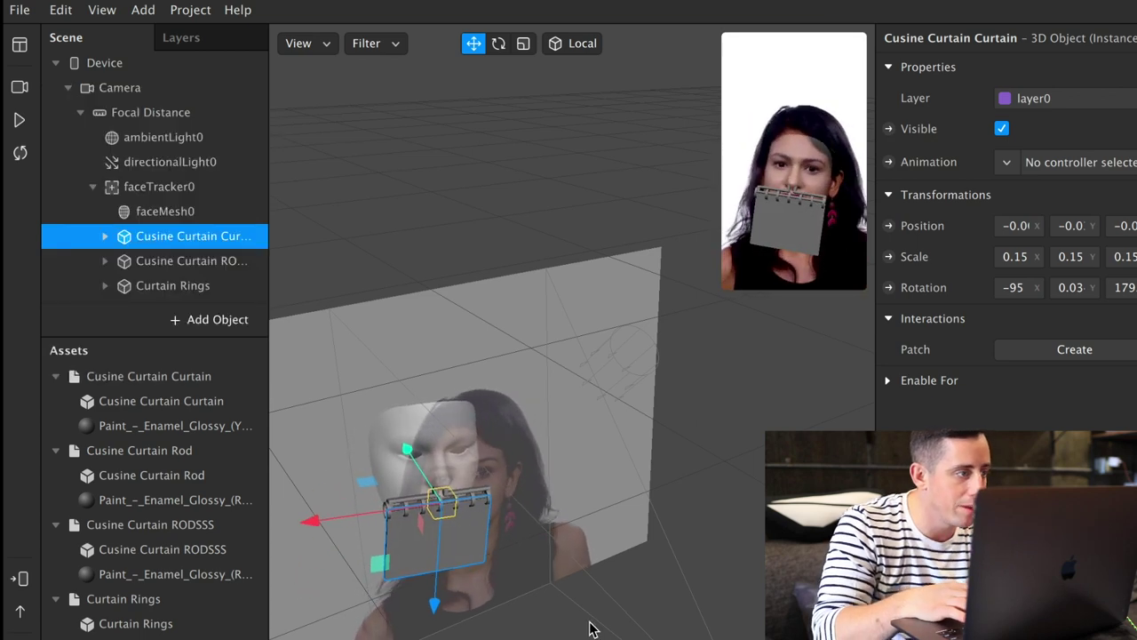
Step: Select the curtain, rod and rings together and adjust their position over the mouth, checking it on the red-haired sample face
{"action": "left_click_drag", "start_coordinate": [569, 611], "coordinate": [764, 611], "text": "alt"}
{"action": "left_click", "coordinate": [201, 284], "text": "shift"}
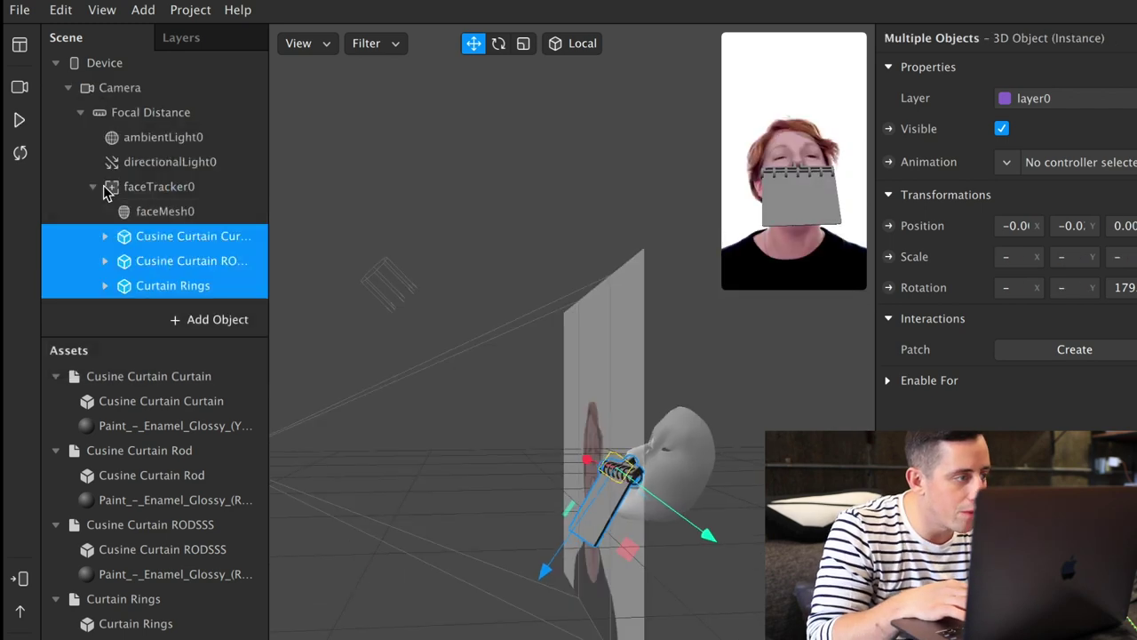
{"action": "left_click_drag", "start_coordinate": [508, 524], "coordinate": [693, 568], "text": "alt"}
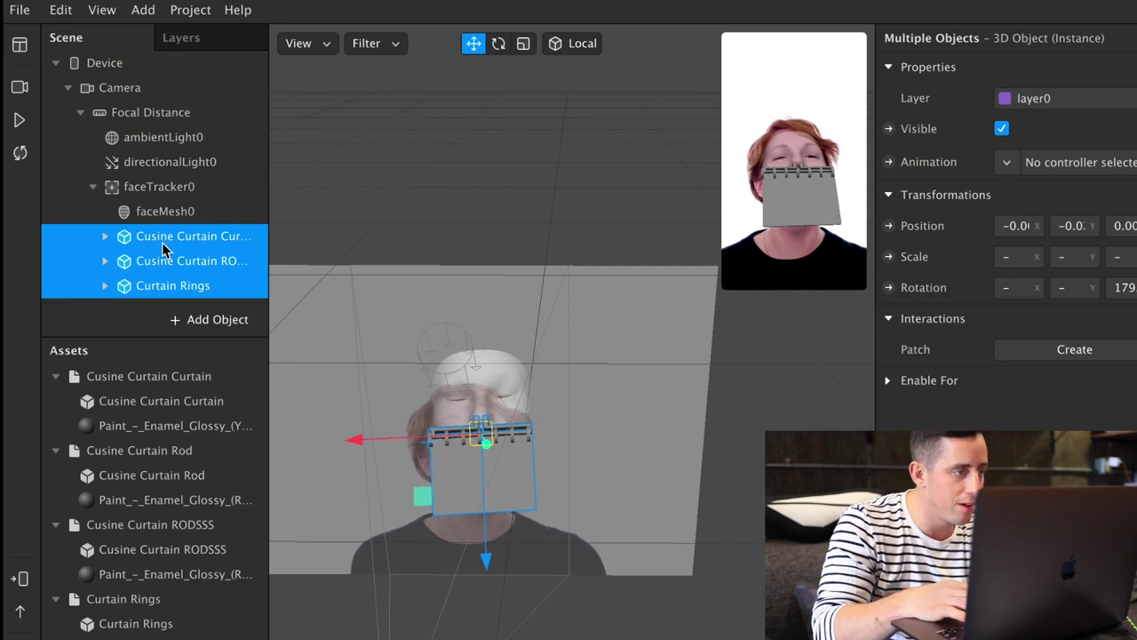
Step: Set the Curtain Rings scale to 0.12 on X and 0.13 on Y and Z
{"action": "left_click", "coordinate": [160, 289]}
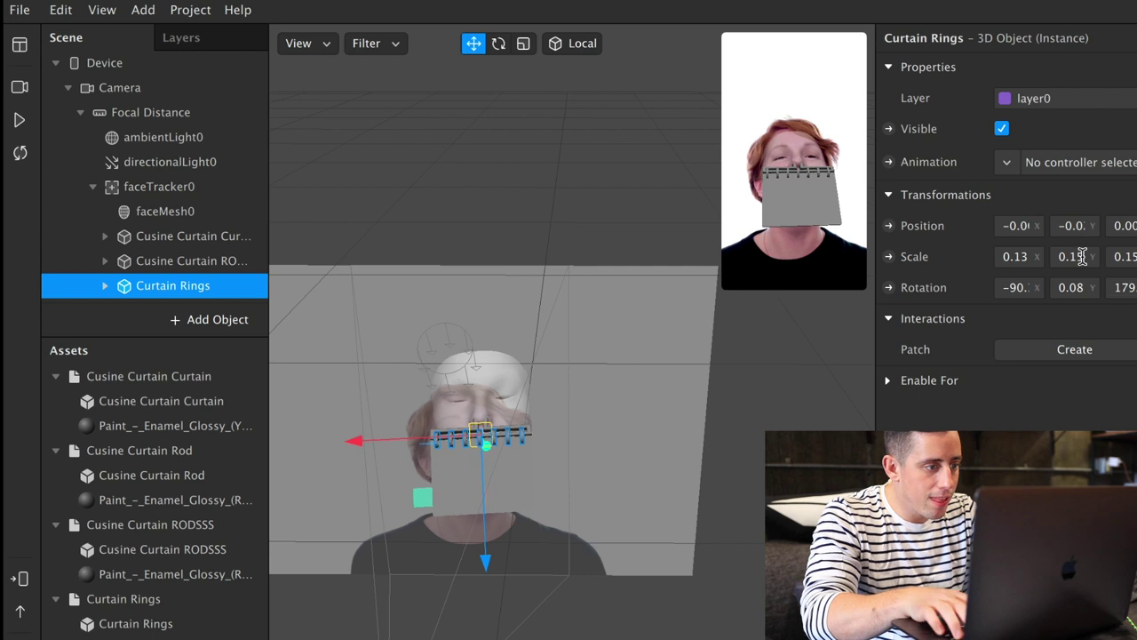
{"action": "left_click_drag", "start_coordinate": [684, 567], "coordinate": [755, 611]}
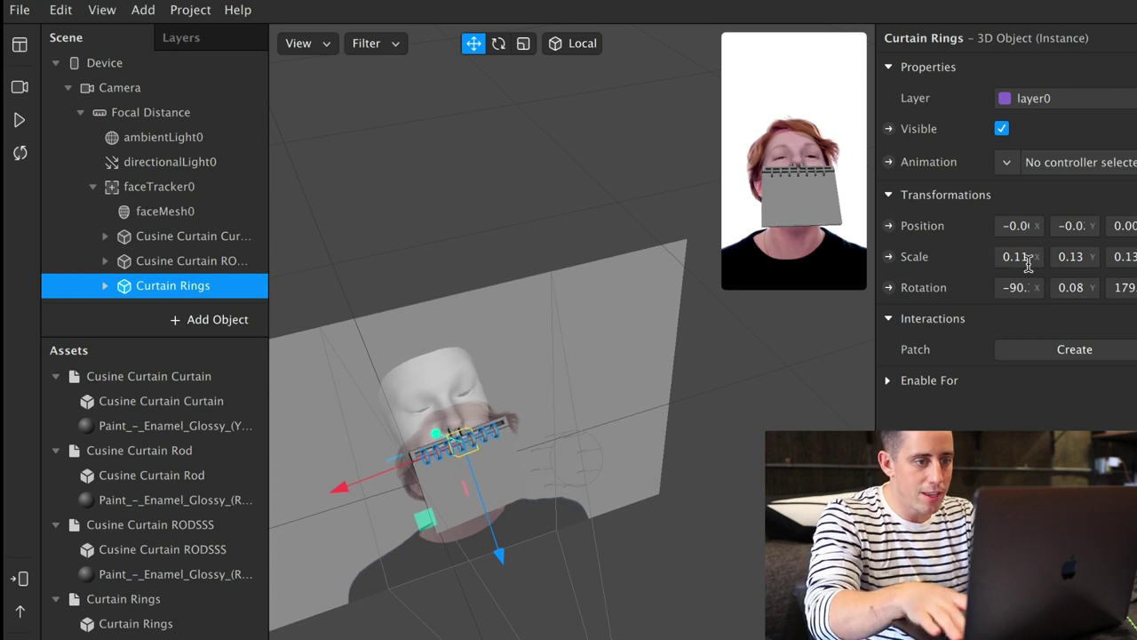
{"action": "left_click_drag", "start_coordinate": [720, 516], "coordinate": [713, 579]}
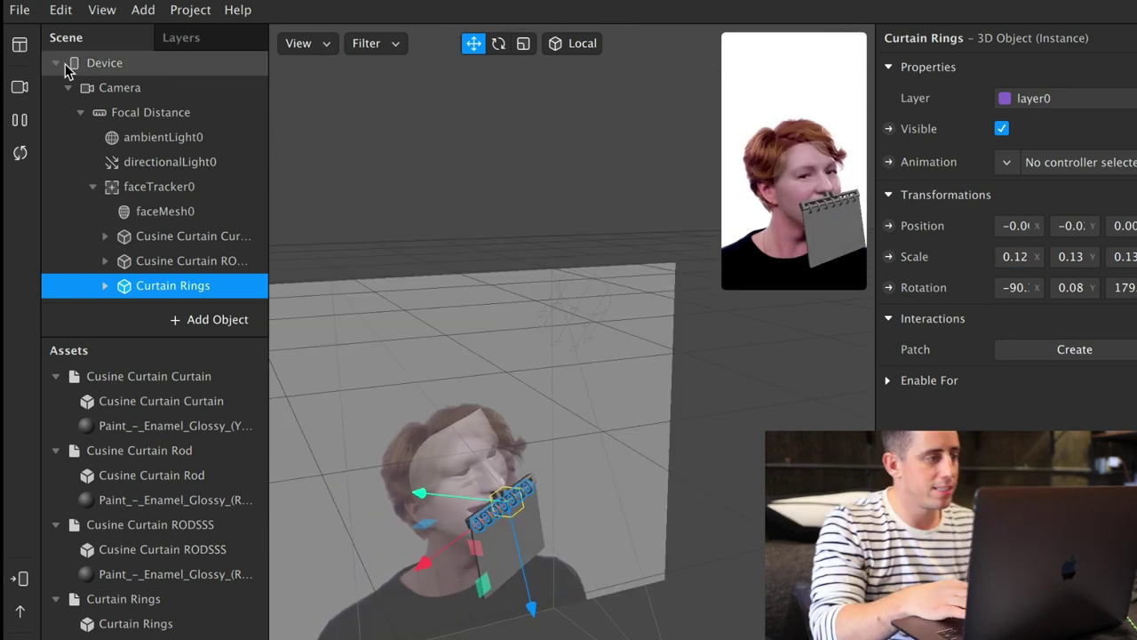
Step: Preview the filter live through the FaceTime HD Camera and return to the first real-time simulation face
{"action": "left_click", "coordinate": [20, 87]}
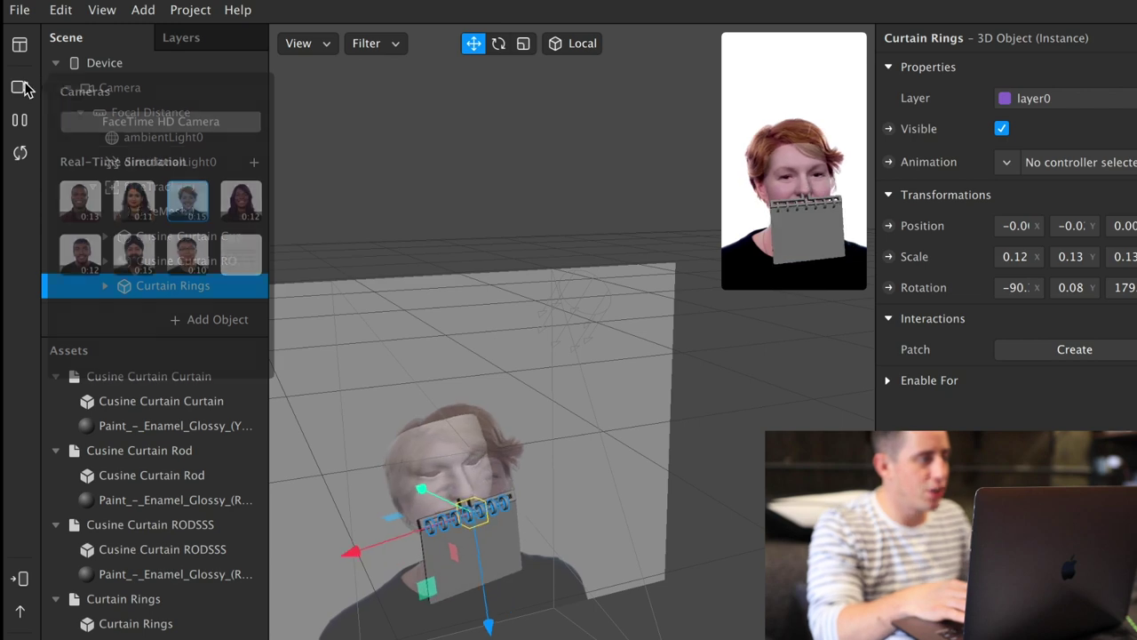
{"action": "left_click", "coordinate": [128, 123]}
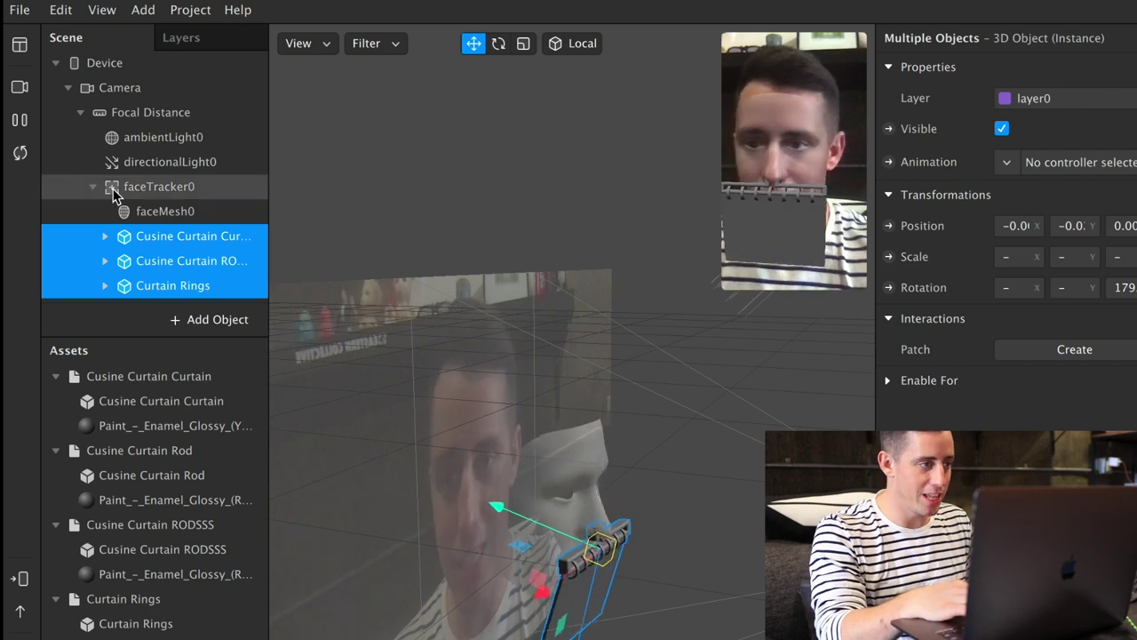
{"action": "left_click", "coordinate": [19, 86]}
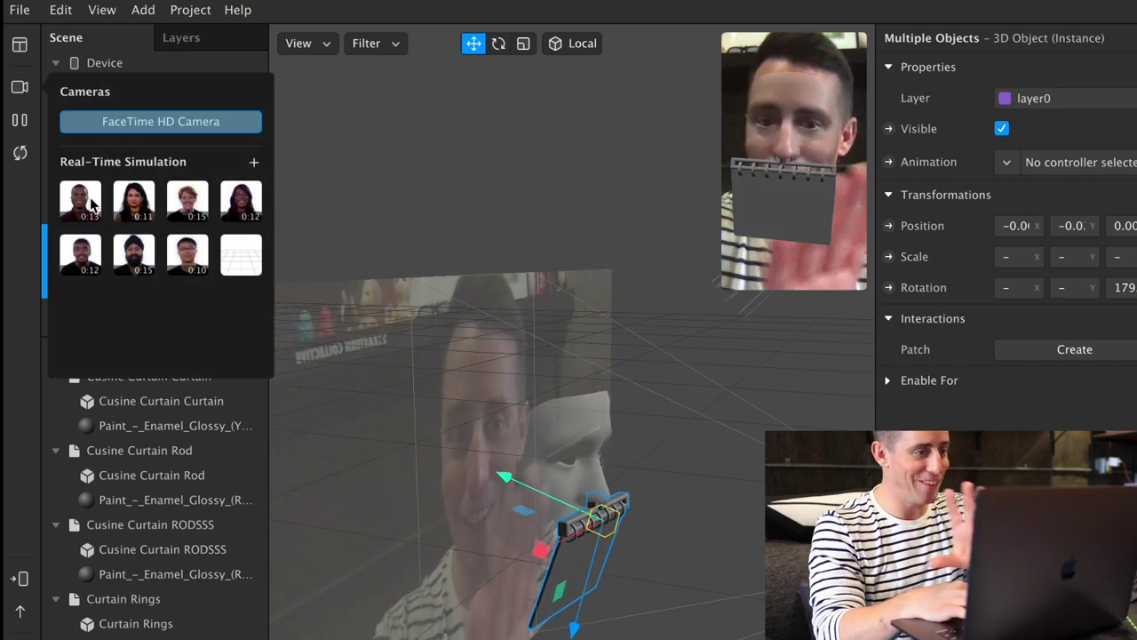
{"action": "left_click", "coordinate": [90, 204]}
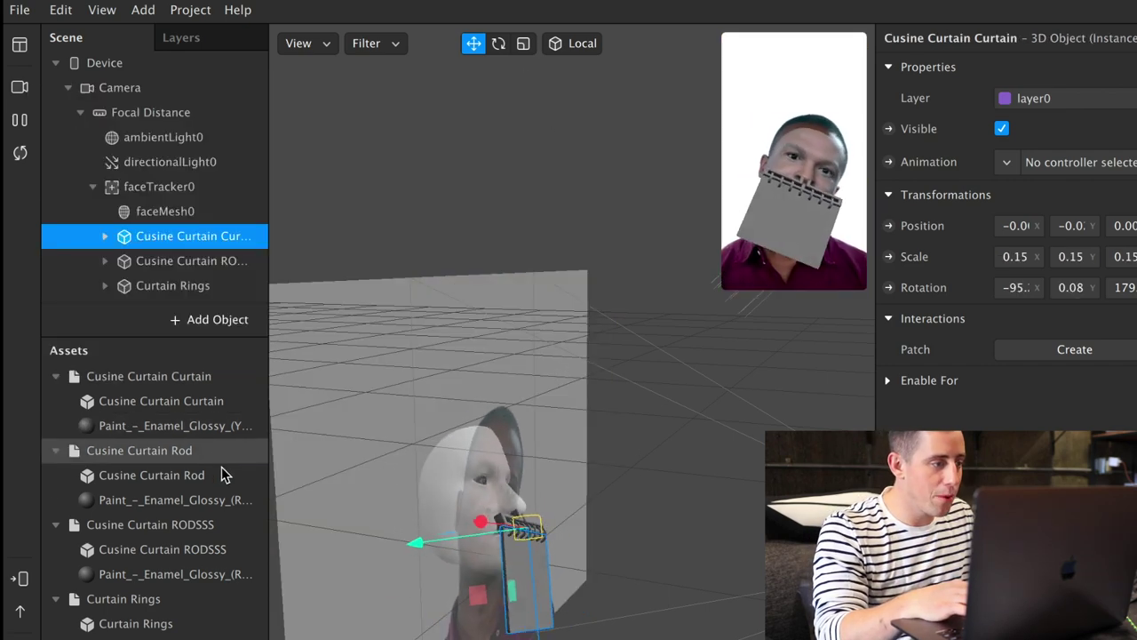
Step: Delete the unused Cusine Curtain Rod model from the project assets
{"action": "left_click", "coordinate": [167, 426]}
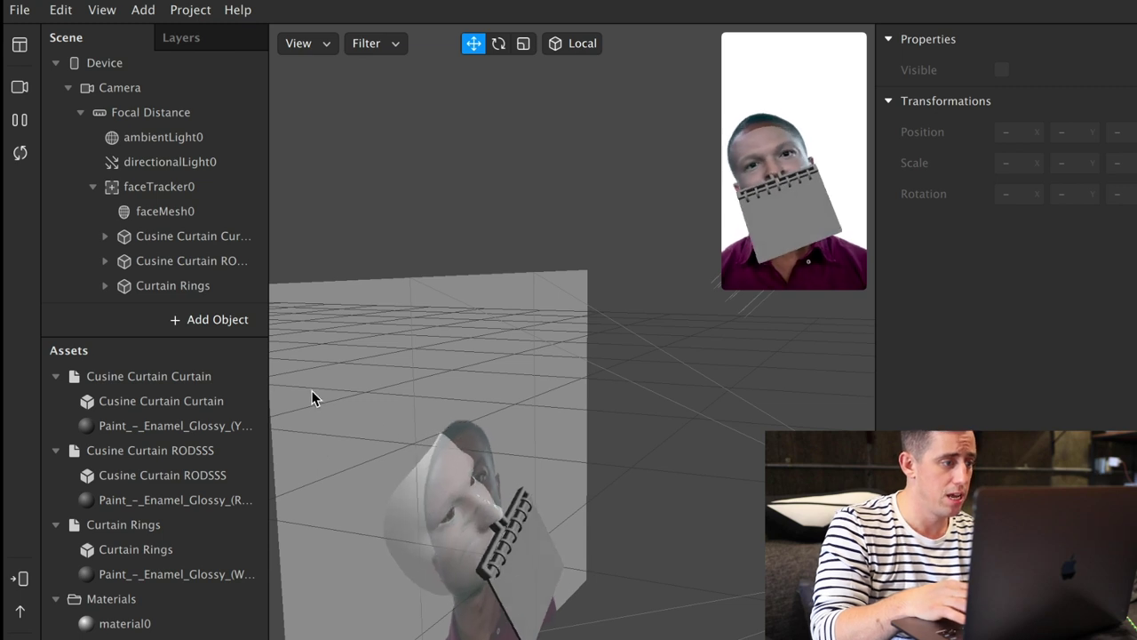
Step: Give the curtain's yellow enamel material a teal diffuse colour and enable Specular with a smoothness of about 37
{"action": "left_click", "coordinate": [208, 426]}
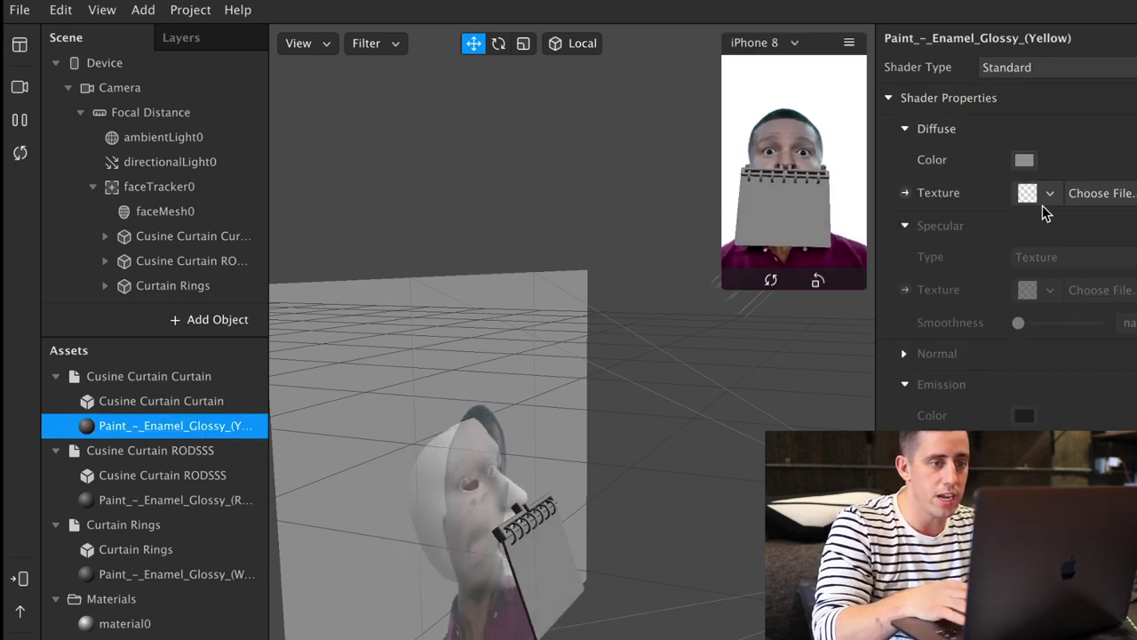
{"action": "left_click", "coordinate": [1024, 161]}
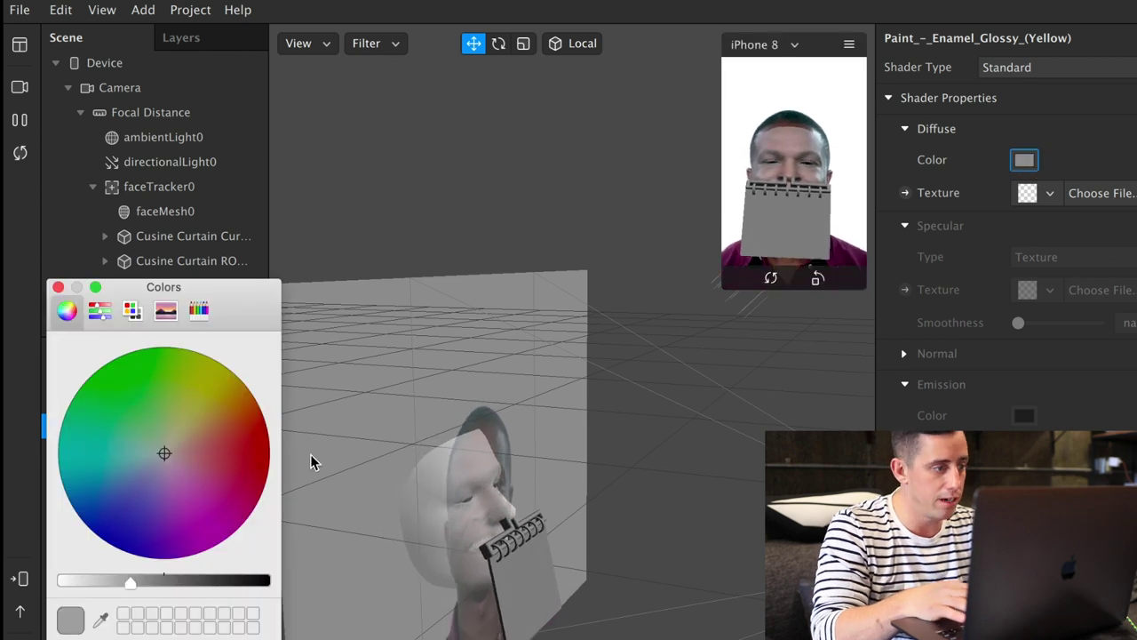
{"action": "left_click_drag", "start_coordinate": [227, 463], "coordinate": [98, 473]}
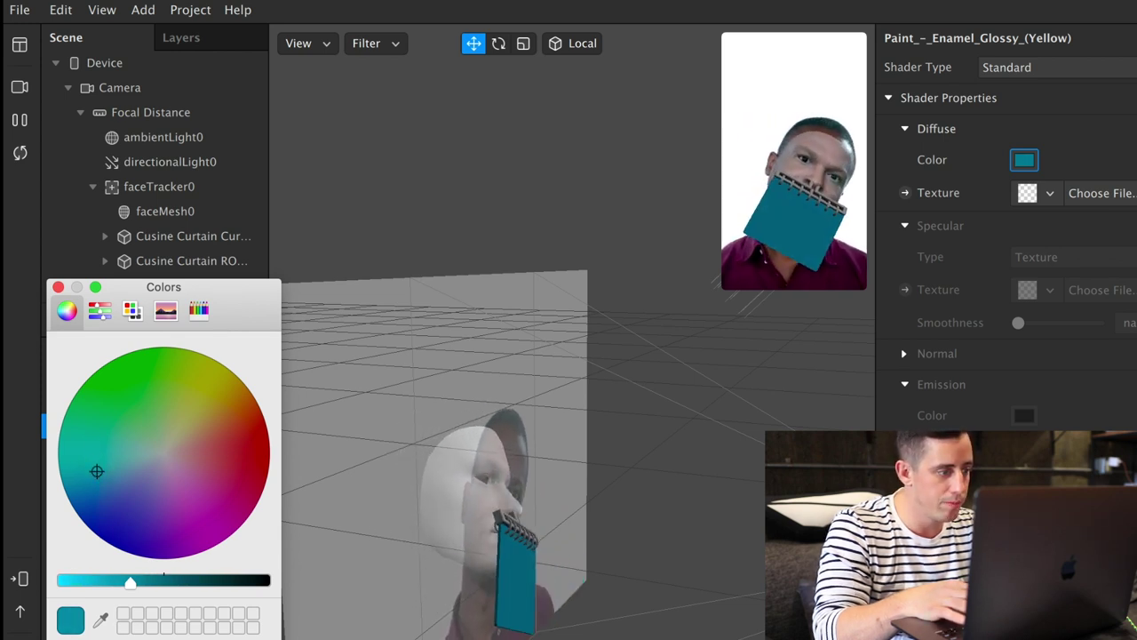
{"action": "left_click", "coordinate": [58, 287]}
{"action": "left_click", "coordinate": [1136, 226]}
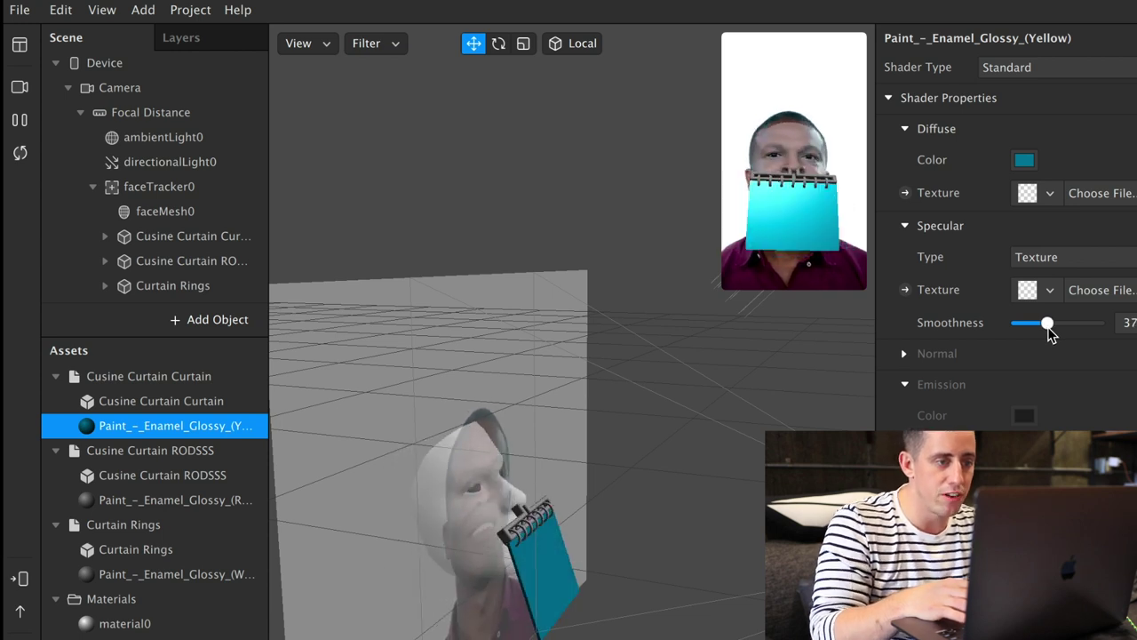
Step: Give the rod's red enamel material a dark red diffuse colour and enable Specular with a smoothness of about 38
{"action": "left_click", "coordinate": [178, 499]}
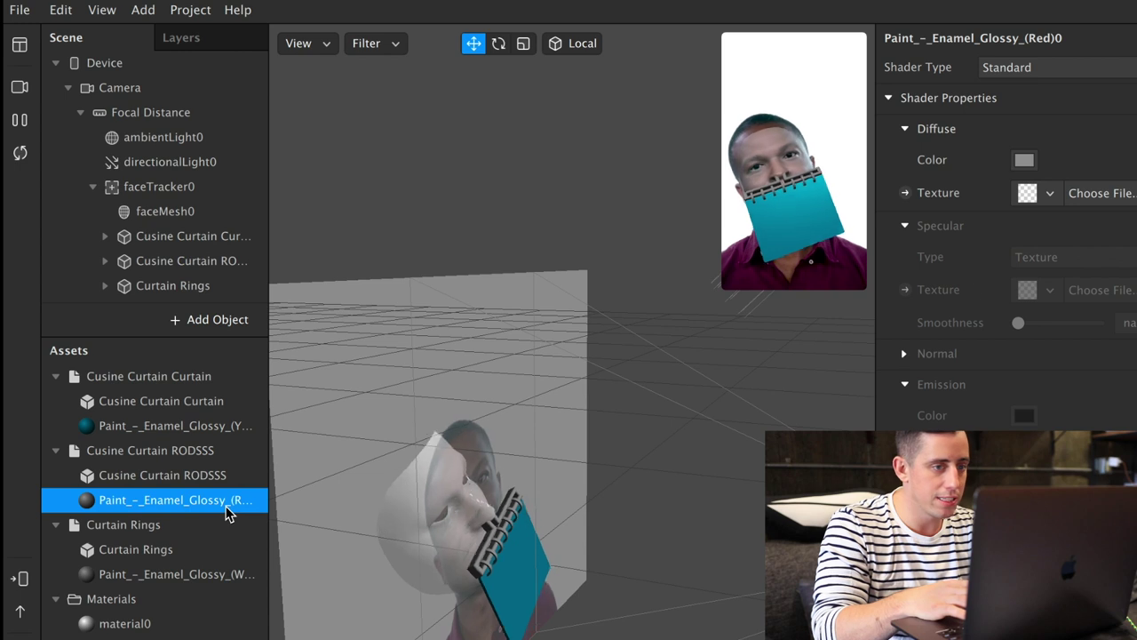
{"action": "left_click", "coordinate": [1025, 161]}
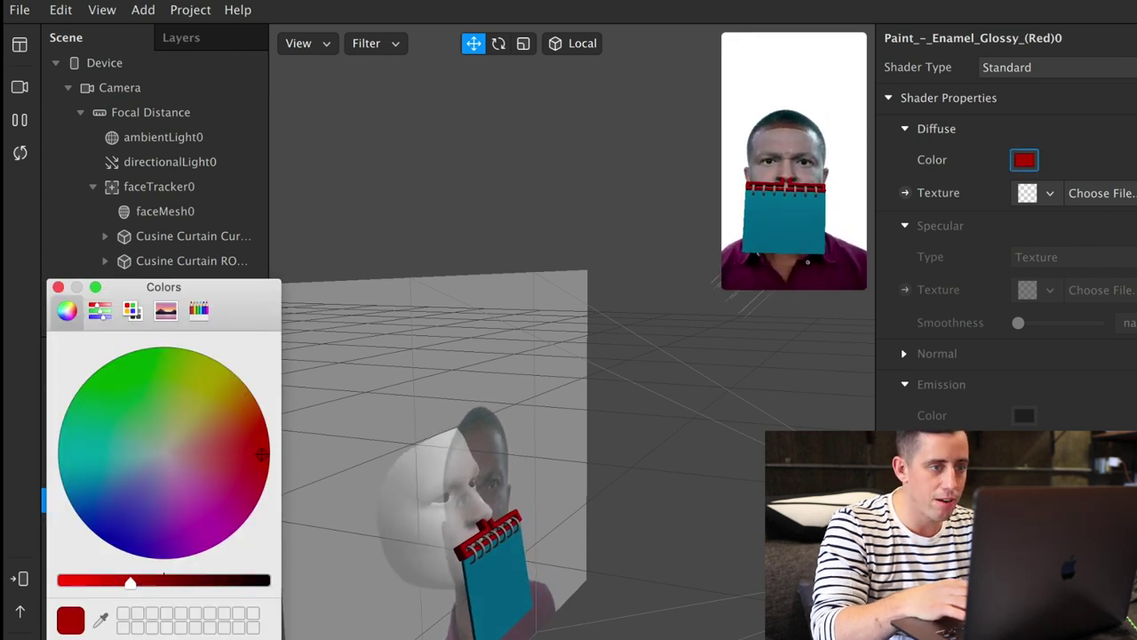
{"action": "left_click", "coordinate": [1056, 206]}
{"action": "left_click", "coordinate": [1136, 226]}
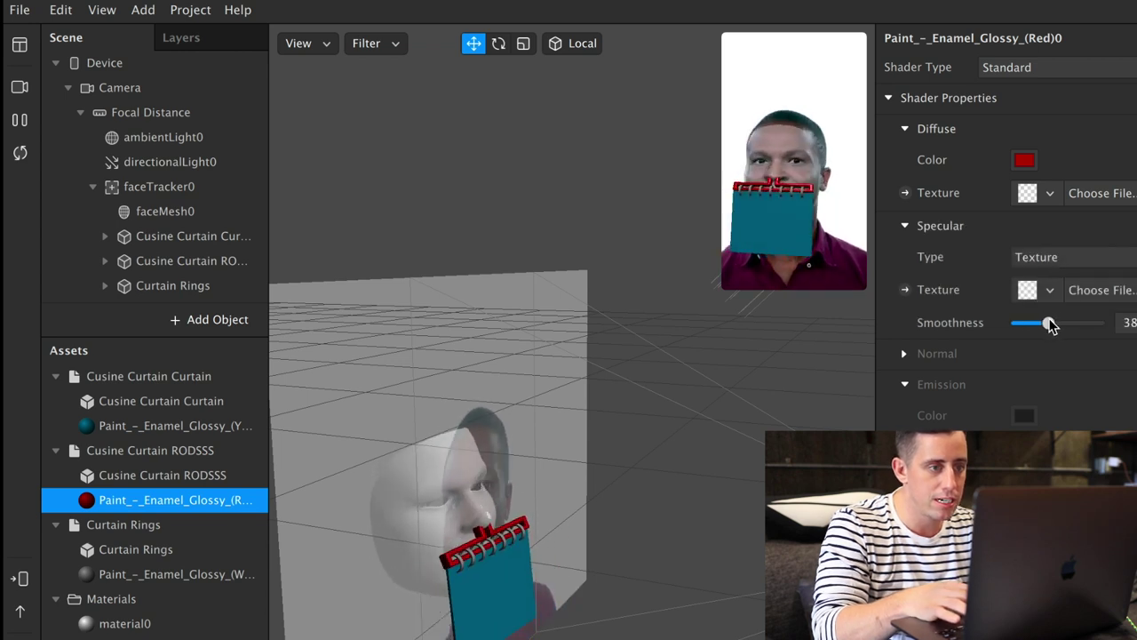
Step: Give the rings' white enamel material a white diffuse colour and enable Specular with a smoothness of about 19
{"action": "left_click", "coordinate": [192, 574]}
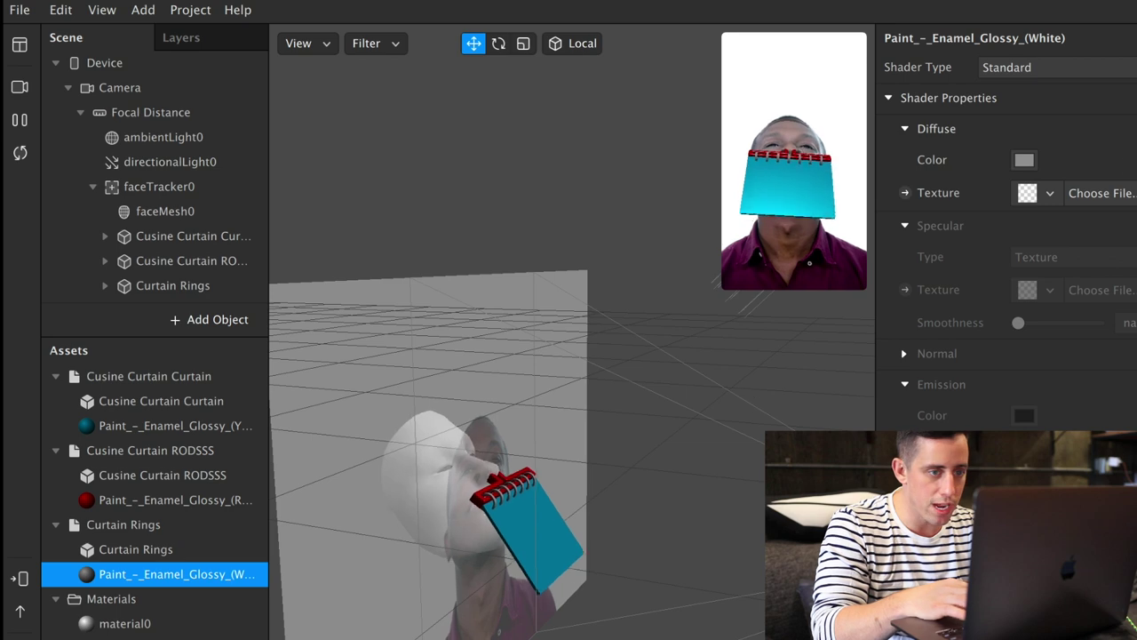
{"action": "left_click", "coordinate": [1024, 161]}
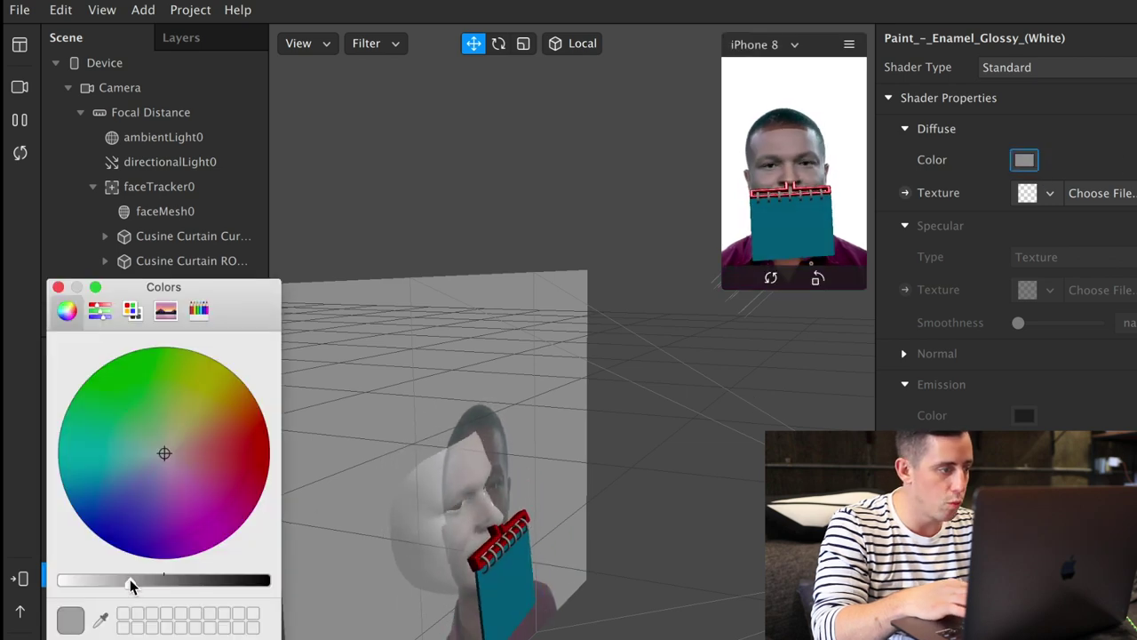
{"action": "left_click_drag", "start_coordinate": [130, 582], "coordinate": [40, 593]}
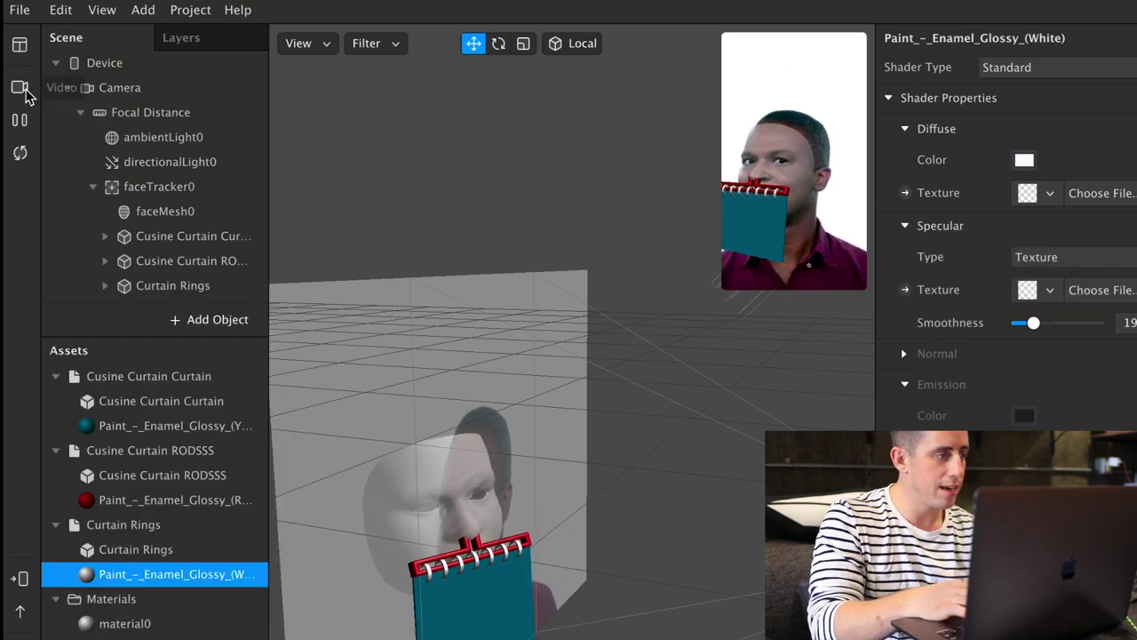
Step: Preview the curtain filter on the live FaceTime HD Camera feed and on the real-time simulation faces, including the man with glasses
{"action": "left_click", "coordinate": [19, 86]}
{"action": "left_click", "coordinate": [125, 128]}
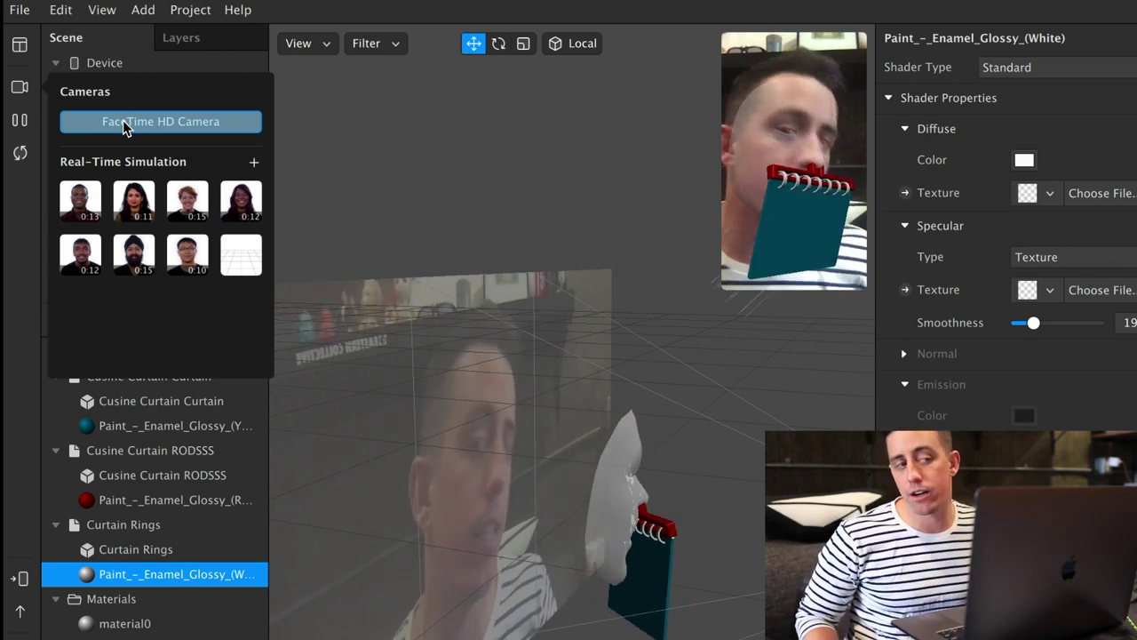
{"action": "left_click", "coordinate": [187, 254]}
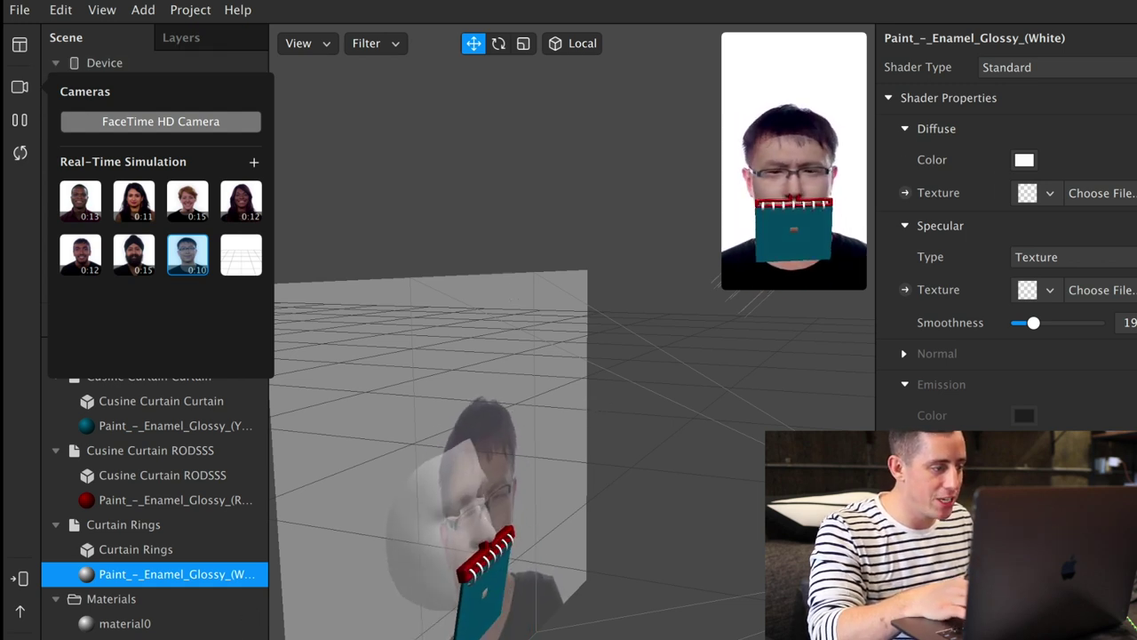
{"action": "left_click", "coordinate": [135, 612]}
{"action": "left_click", "coordinate": [125, 624]}
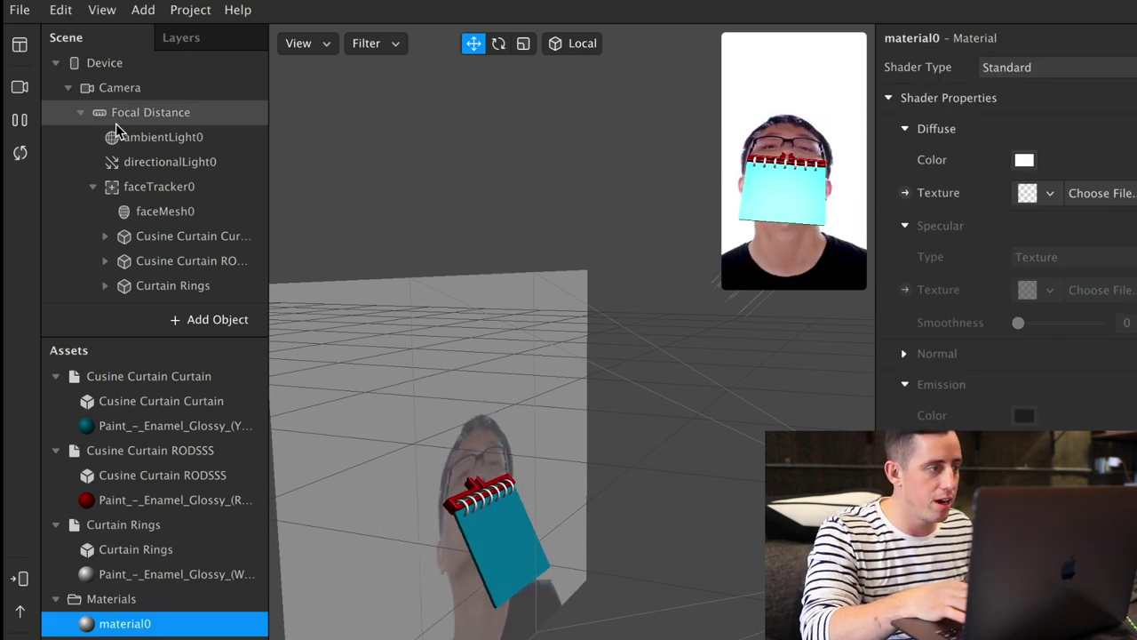
{"action": "left_click", "coordinate": [22, 88]}
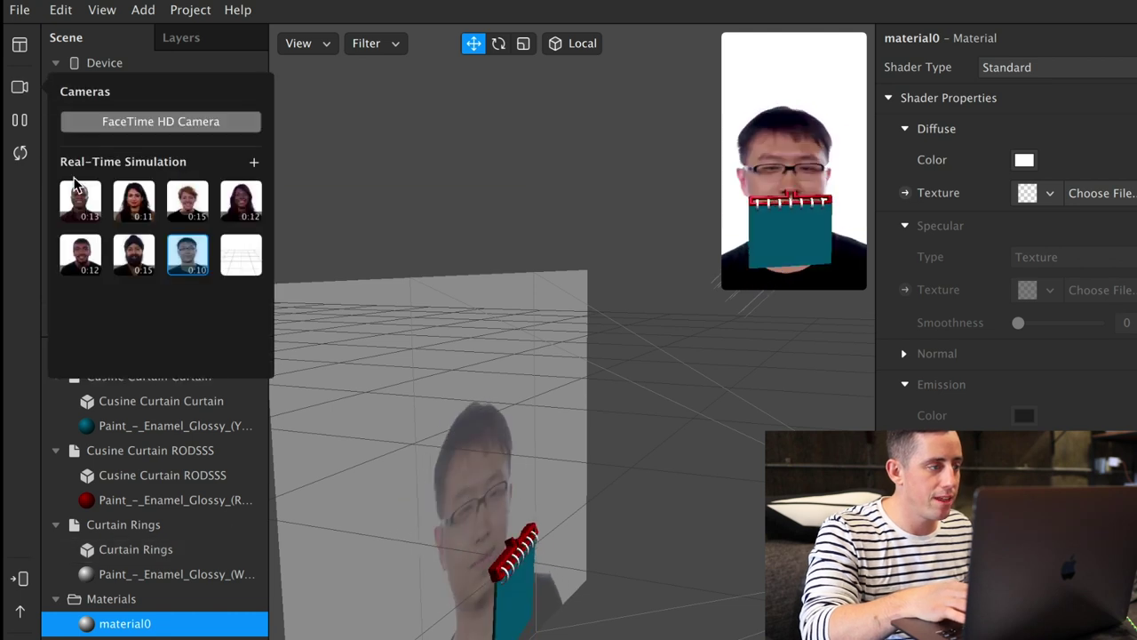
{"action": "left_click", "coordinate": [436, 297]}
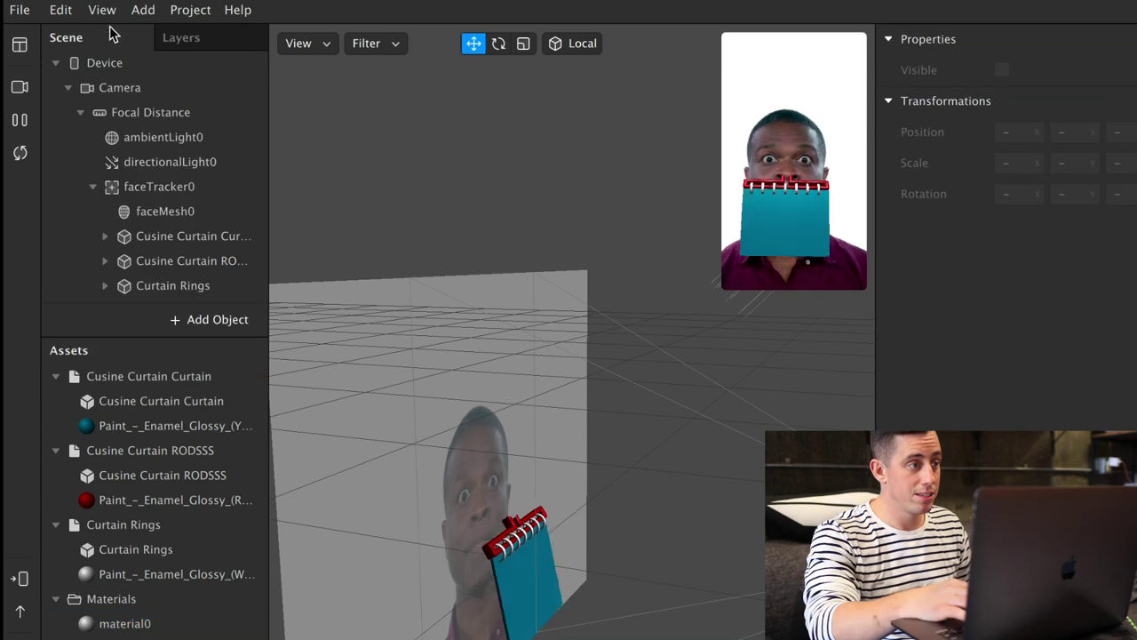
Step: Export the project to the Documents folder under a file name beginning with "Cuisine Curtain IG Filt"
{"action": "left_click", "coordinate": [19, 12]}
{"action": "left_click", "coordinate": [161, 288]}
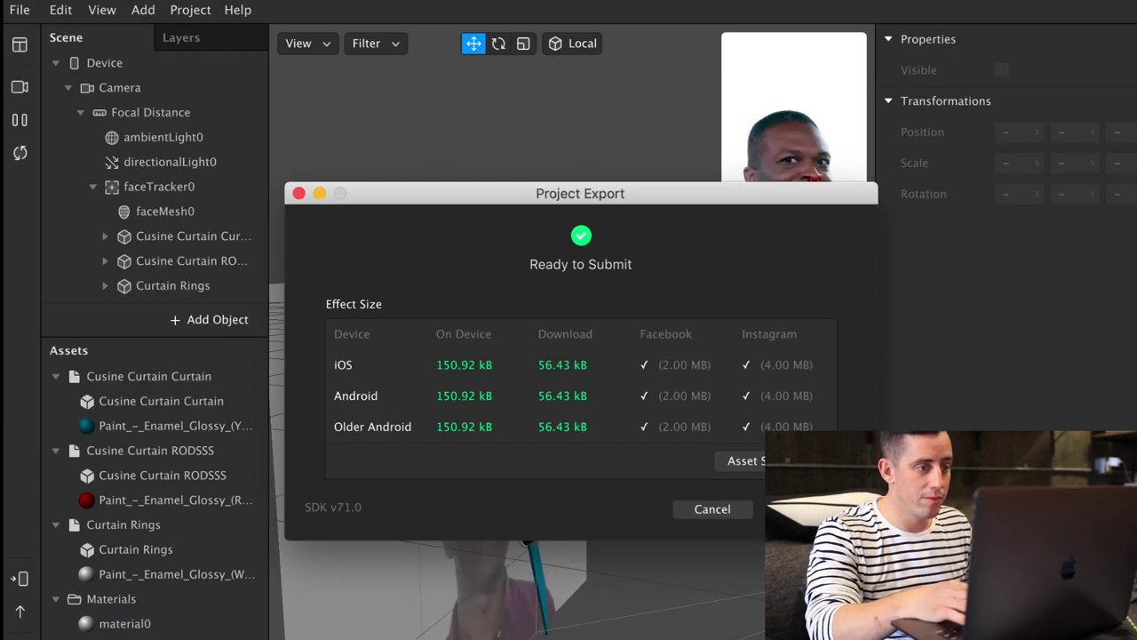
{"action": "left_click", "coordinate": [800, 509]}
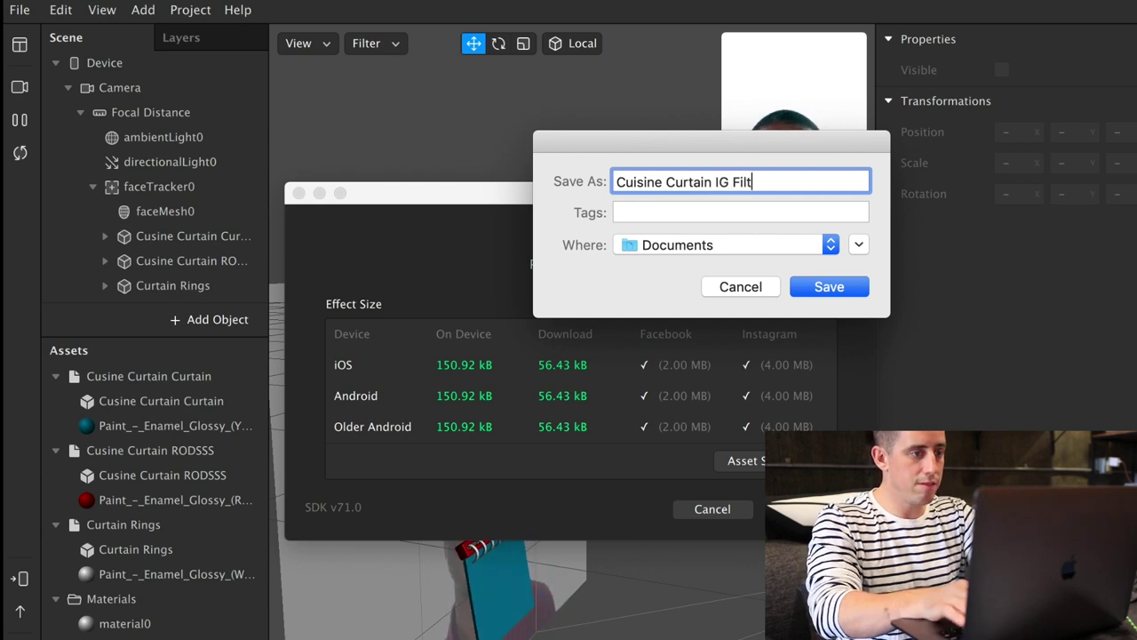
{"action": "key", "text": "Return"}
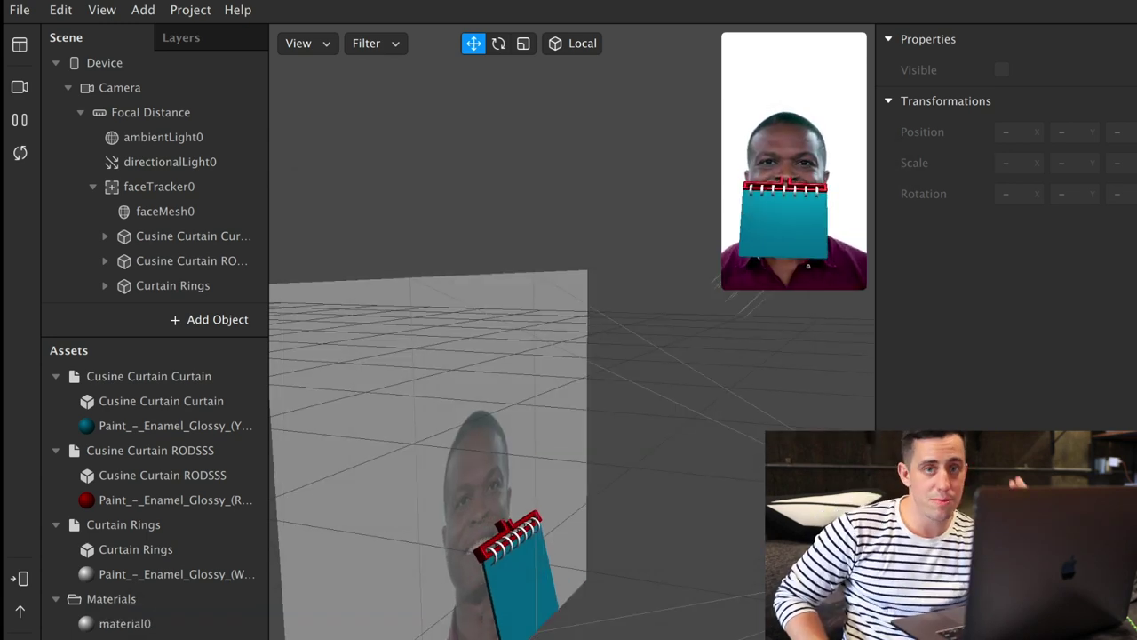